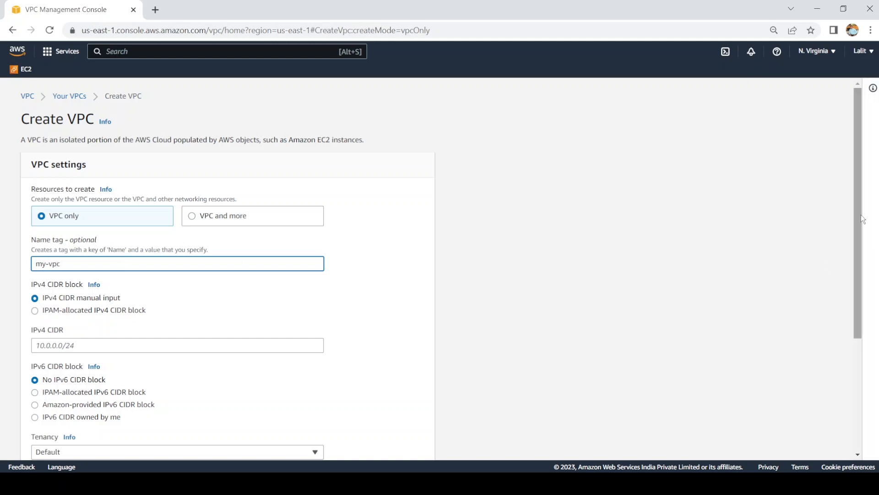
- Set the new VPC's IPv4 CIDR to 10.0.0.0/16
drag(861, 215, 869, 258)
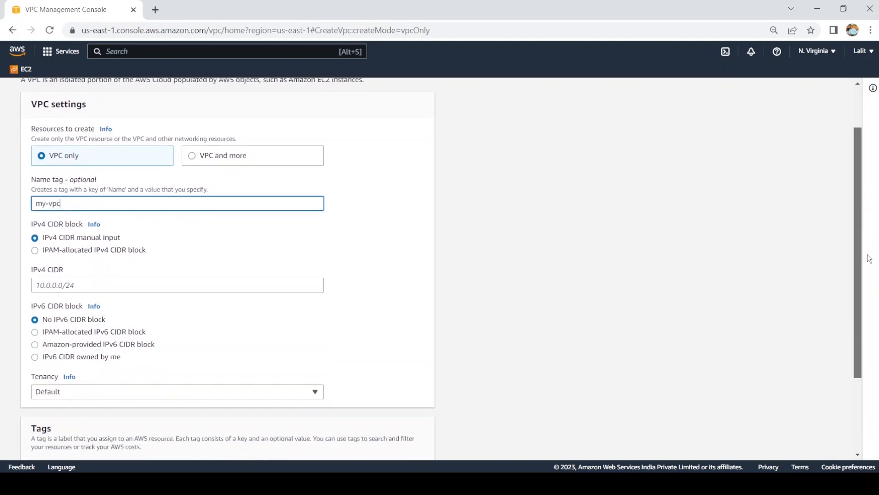
click(149, 288)
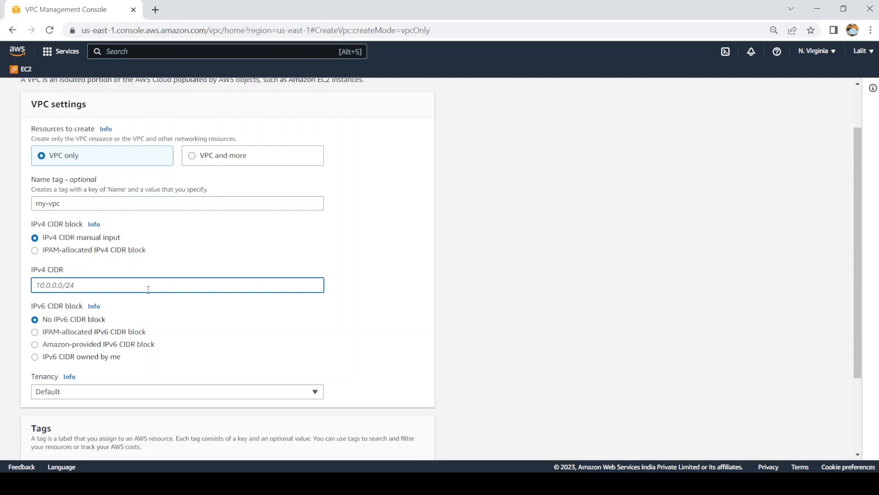
text(10.0.0.0/16)
click(186, 262)
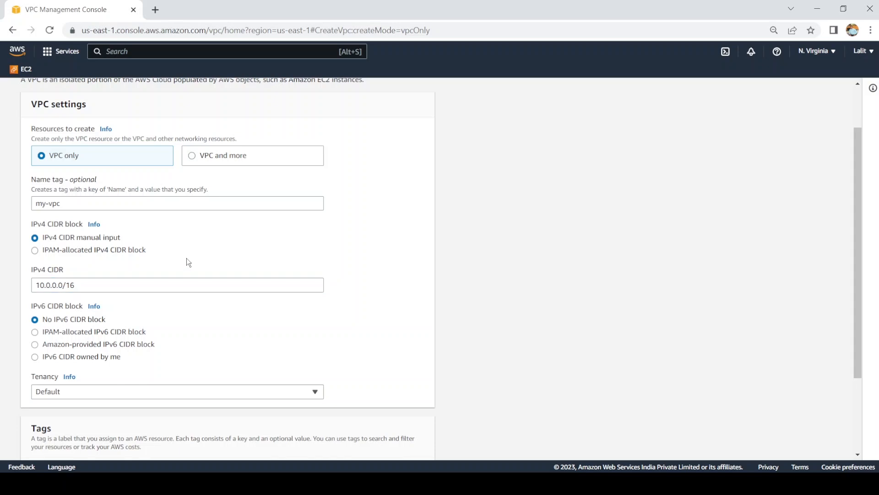
- Open the CIDR range visualizer at cidr.xyz in a new browser tab
click(156, 10)
text(xy)
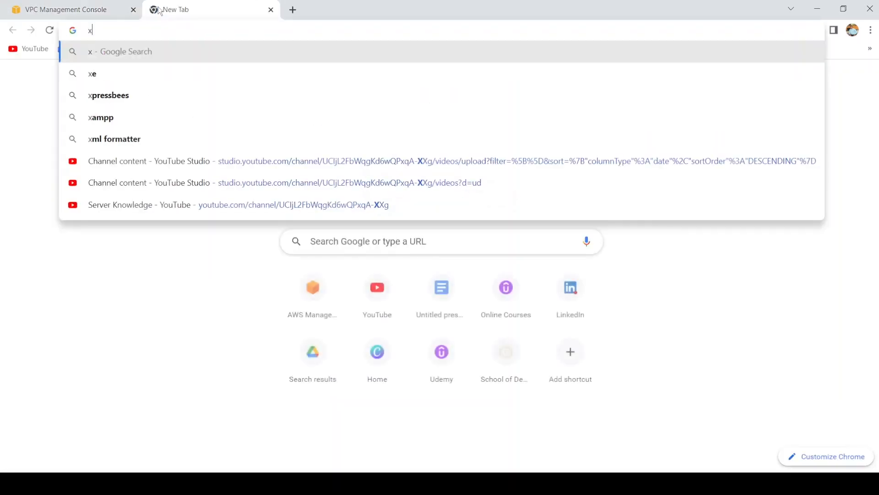
key(BackSpace)
key(BackSpace)
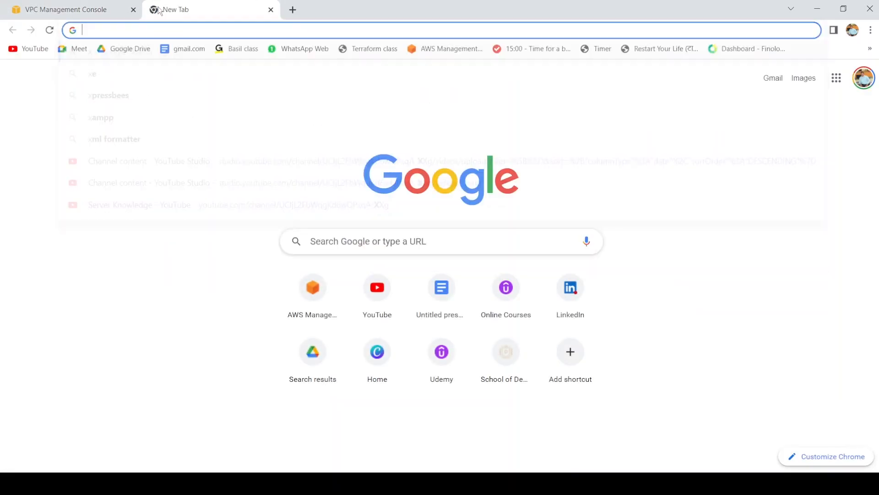
text(cidr.xy)
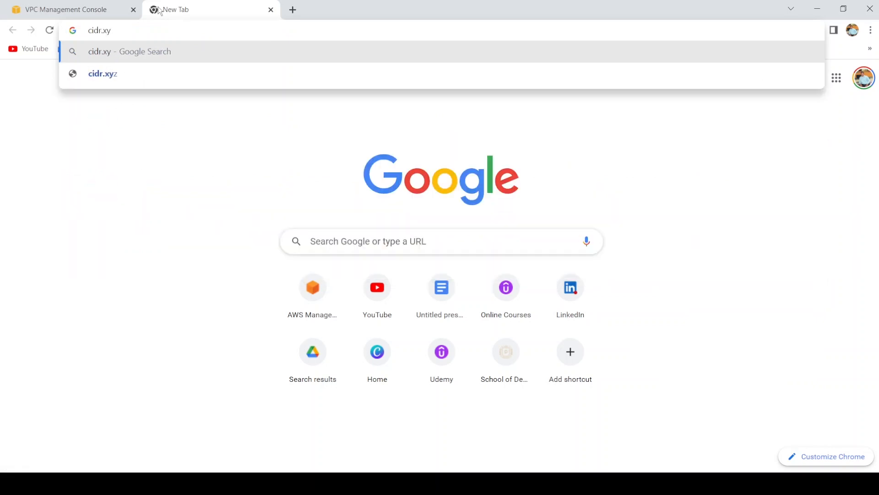
text(z)
key(Return)
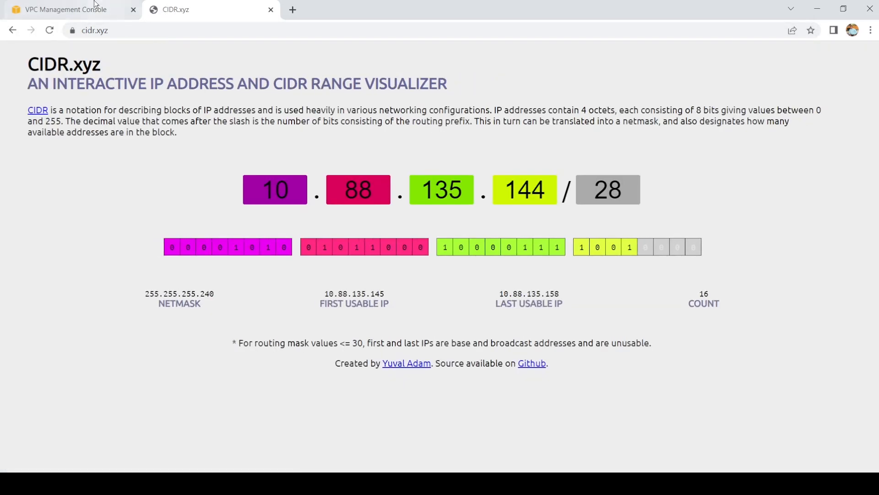
- Check the VPC's CIDR in the console, and enter the range 10.0.0.0/16 in the CIDR.xyz visualizer
click(75, 3)
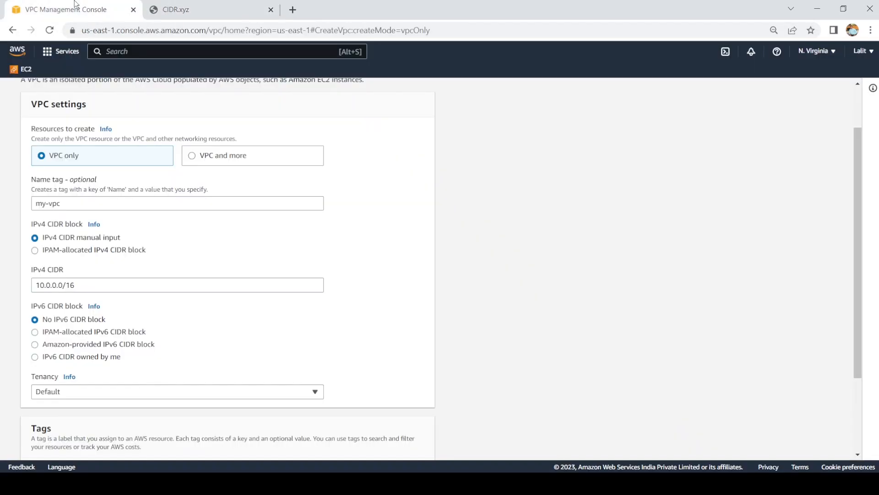
click(174, 10)
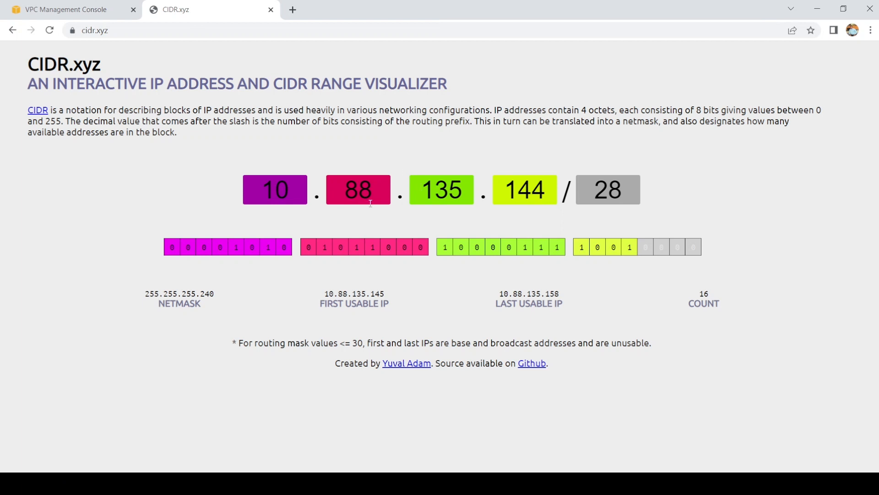
double_click(363, 191)
text(0)
key(Tab)
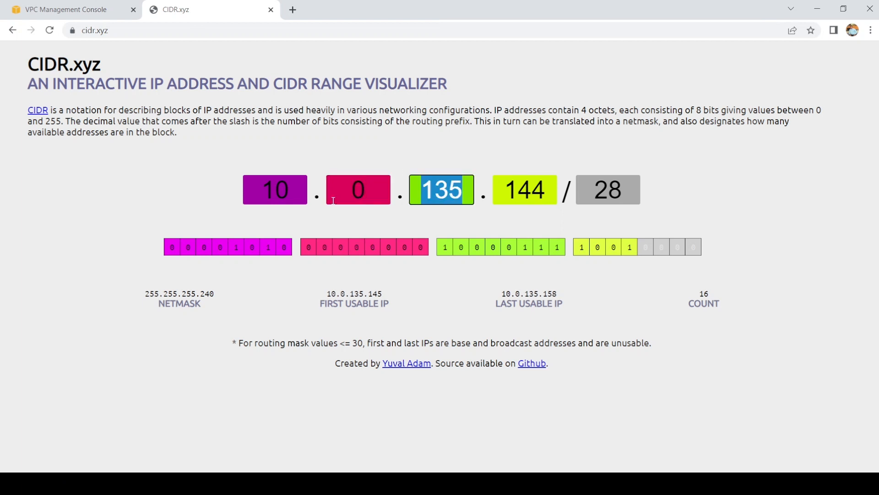
text(0)
key(Tab)
text(0)
key(Tab)
text(16)
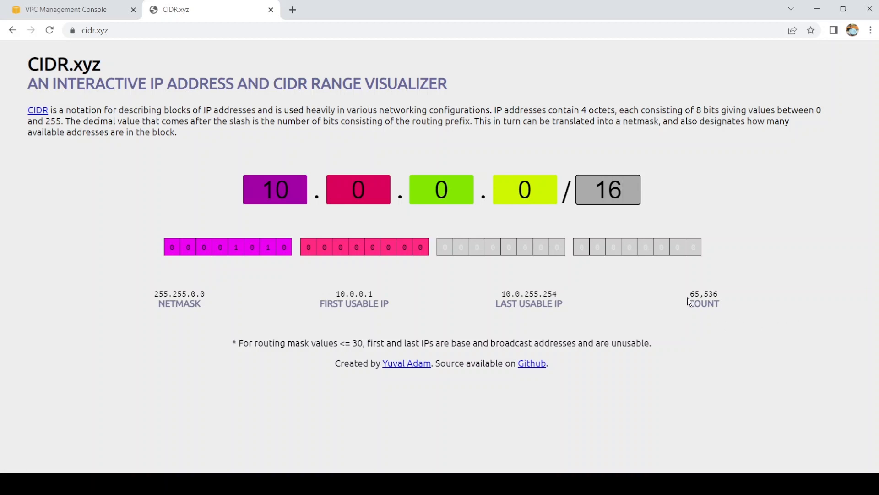
- Examine the address count and the last usable IP of the entered range
drag(689, 294, 718, 294)
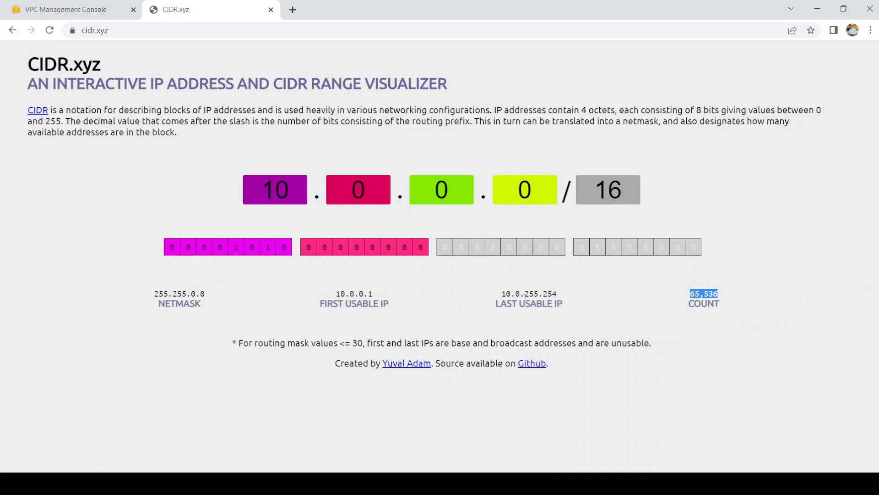
drag(525, 293, 562, 297)
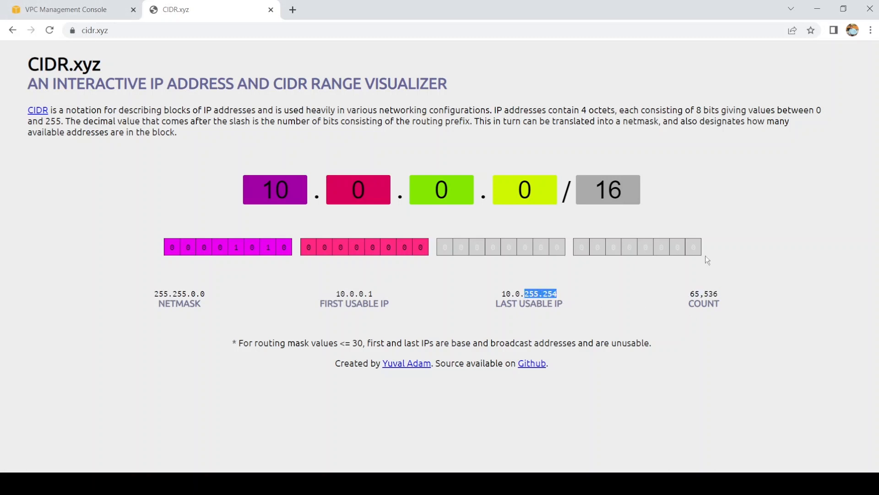
click(691, 302)
- Return to the VPC console, create my-vpc with the entered settings and show the list of VPCs
click(76, 4)
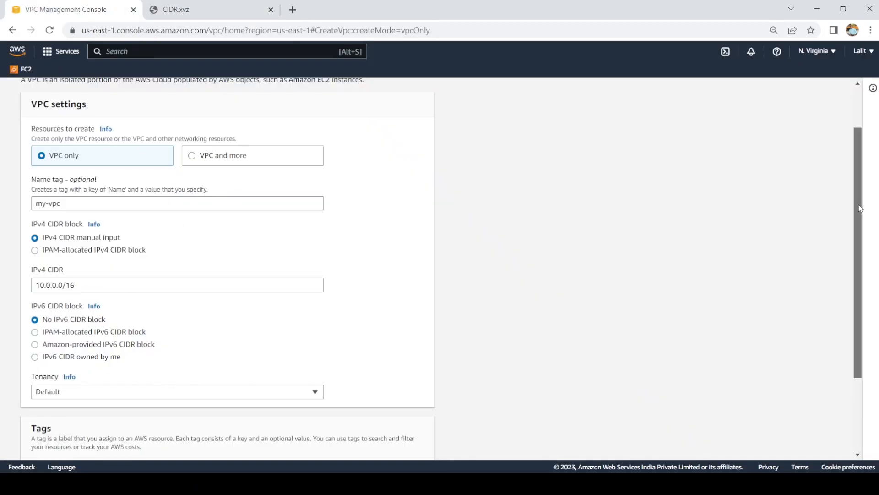
drag(859, 205, 876, 284)
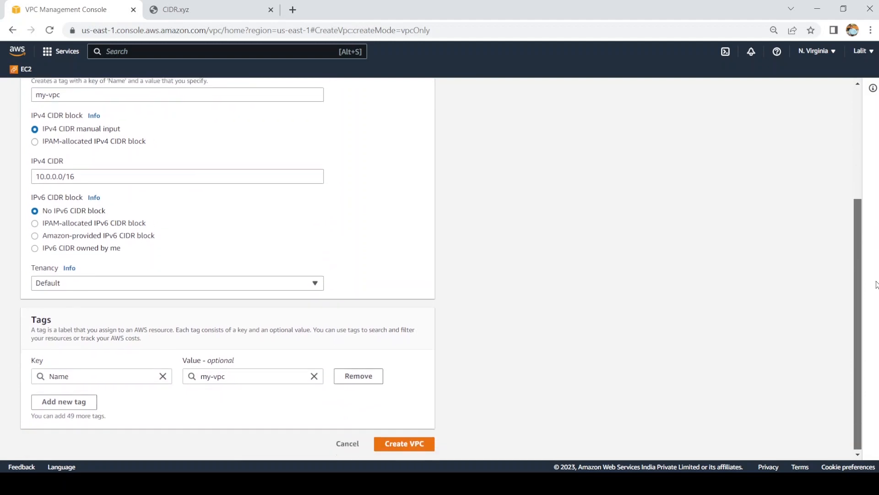
click(410, 443)
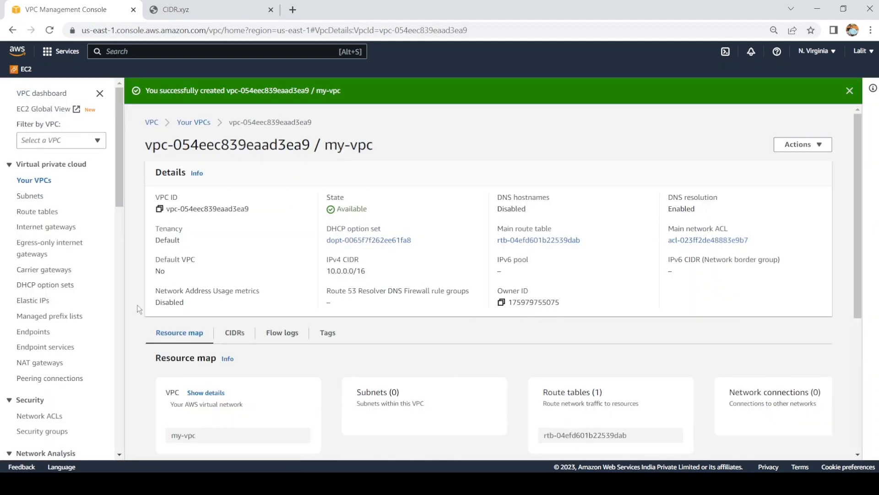
click(38, 182)
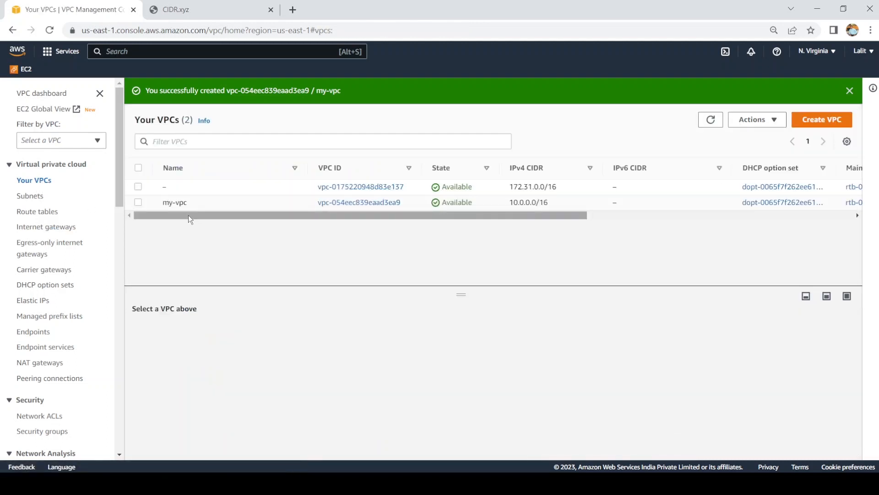
drag(189, 215, 153, 219)
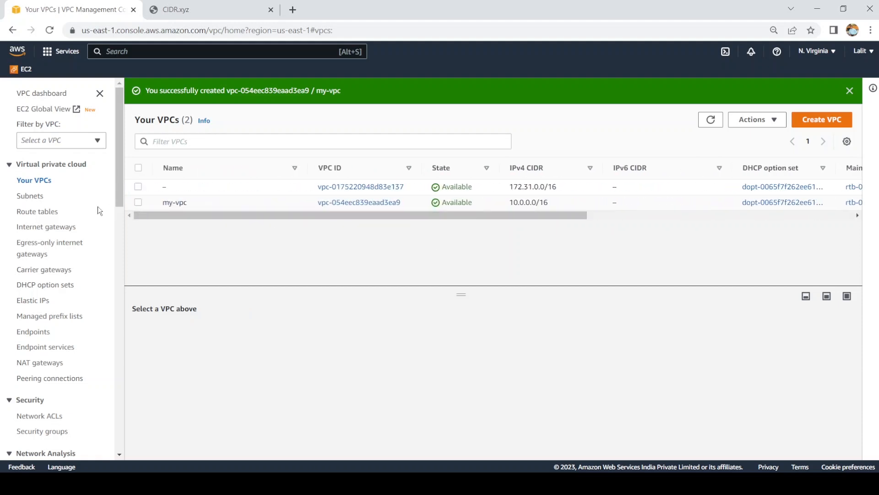
- Start creating a new subnet and select my-vpc as its VPC
click(29, 200)
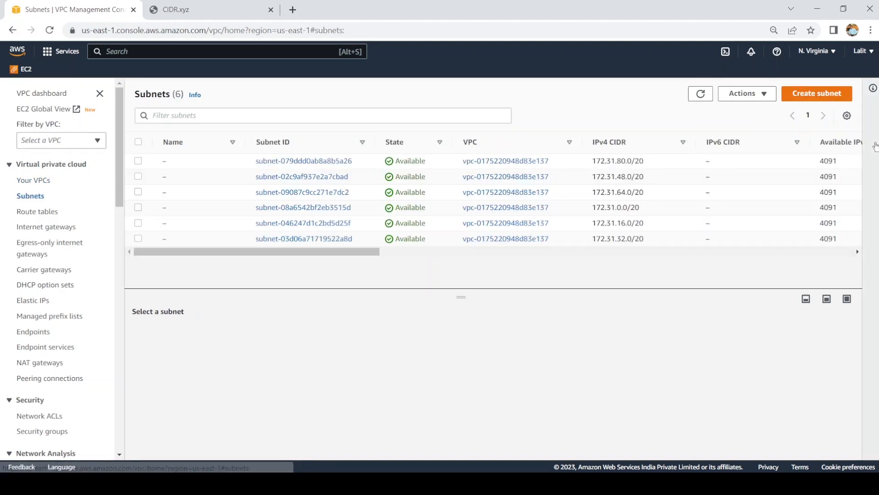
click(823, 97)
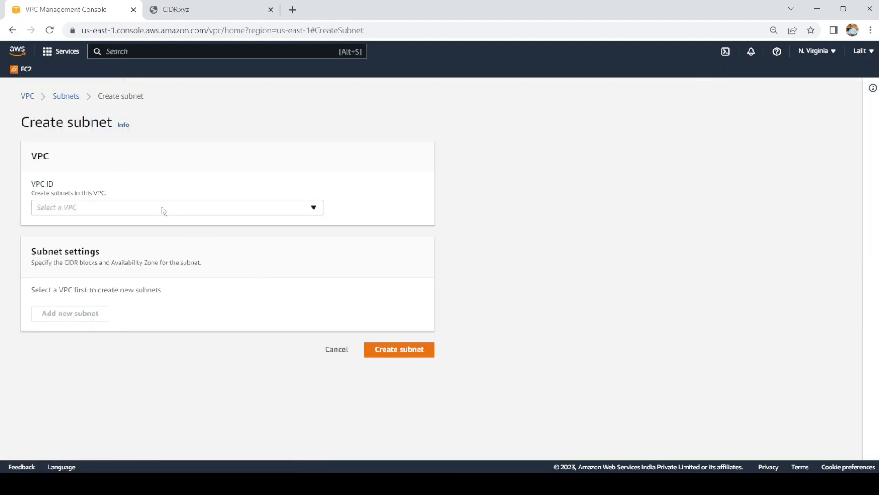
click(160, 204)
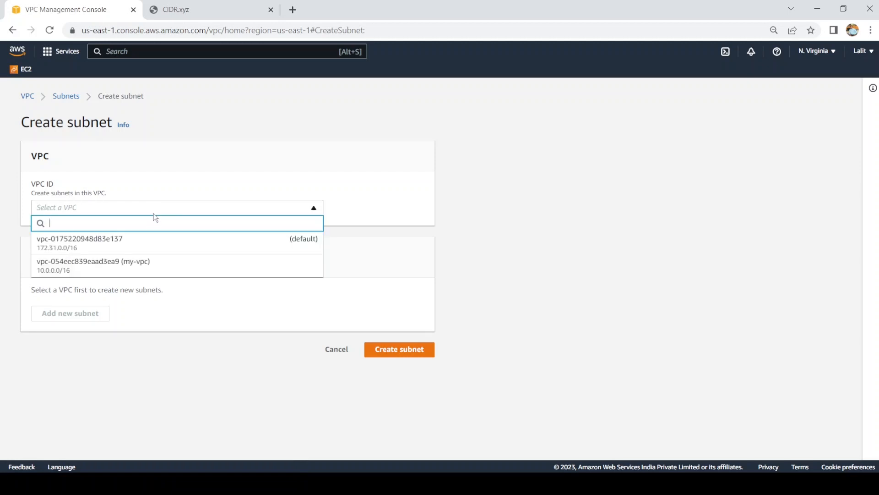
click(152, 265)
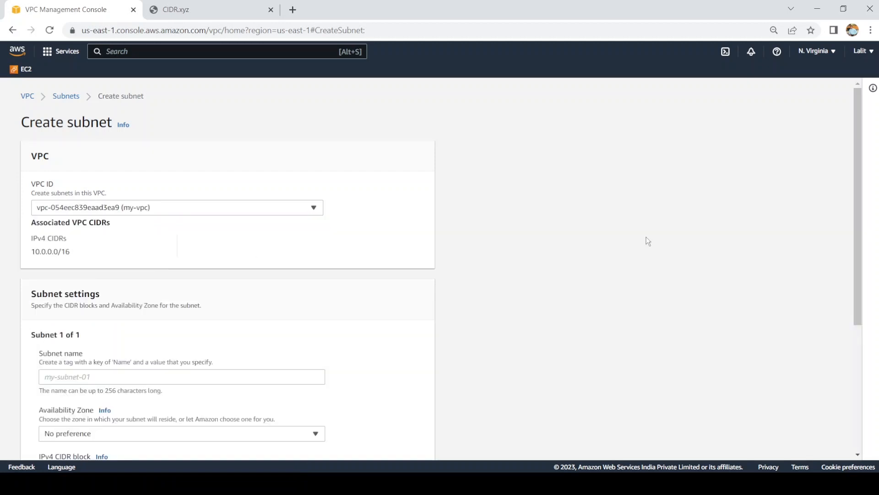
- Name the subnet my-public-subnet
scroll(862, 183, down, 1)
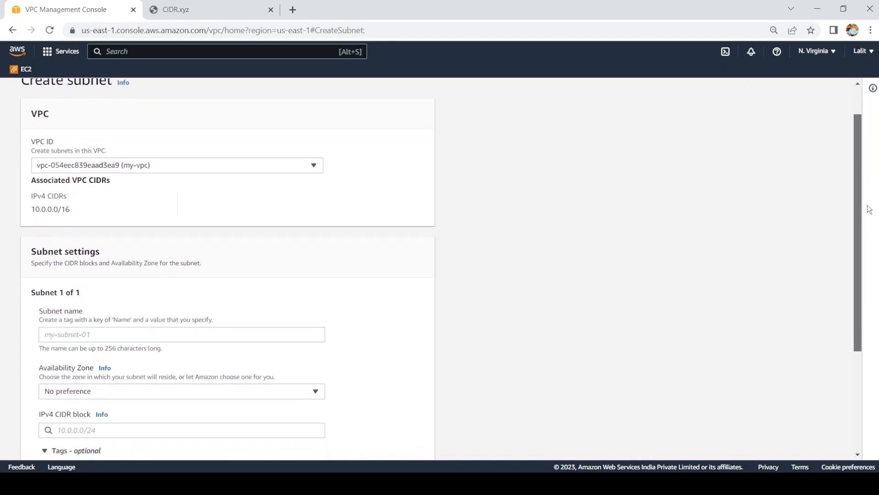
scroll(869, 210, down, 1)
click(294, 279)
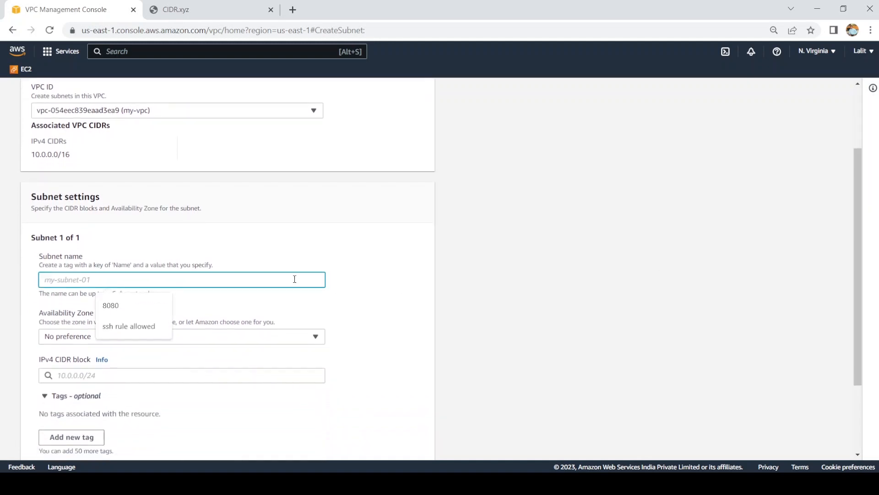
text(myu)
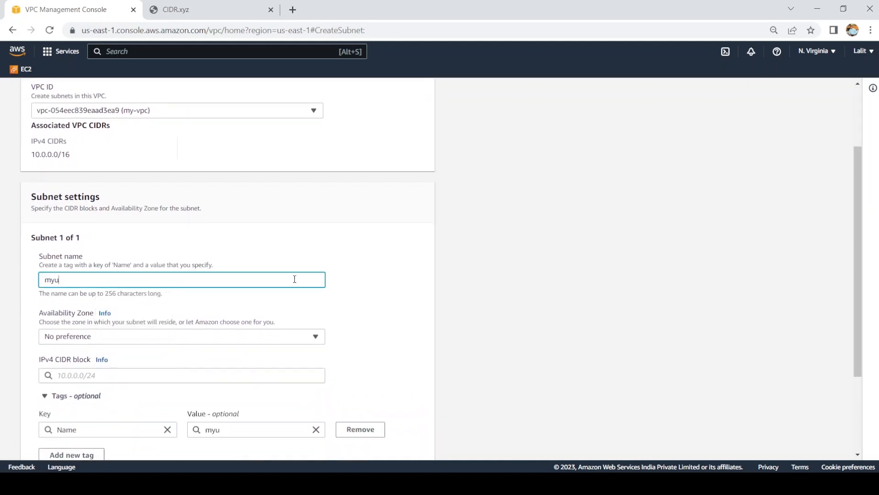
text(-public-subnet)
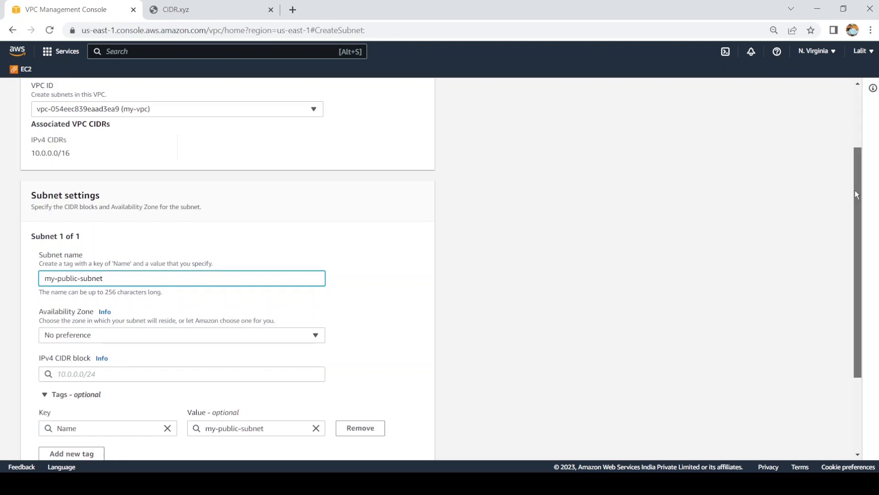
- Set the subnet's Availability Zone to US East (N. Virginia) / us-east-1a
drag(855, 190, 860, 270)
click(271, 214)
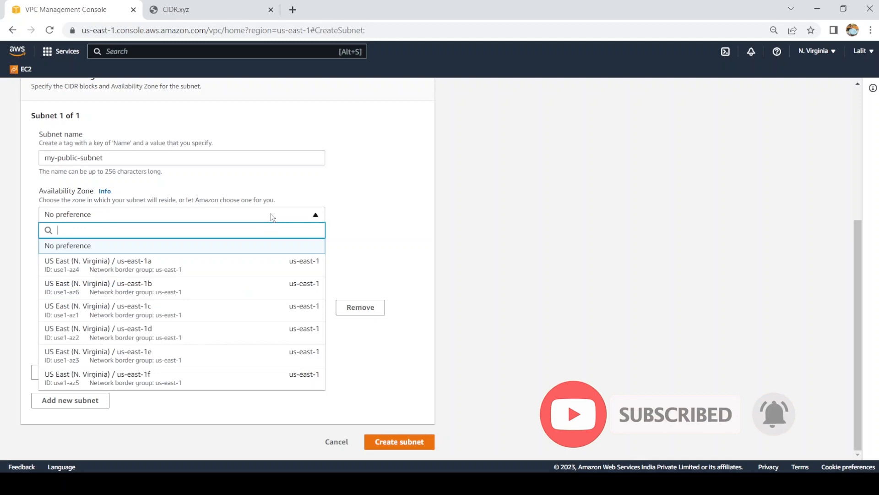
click(227, 265)
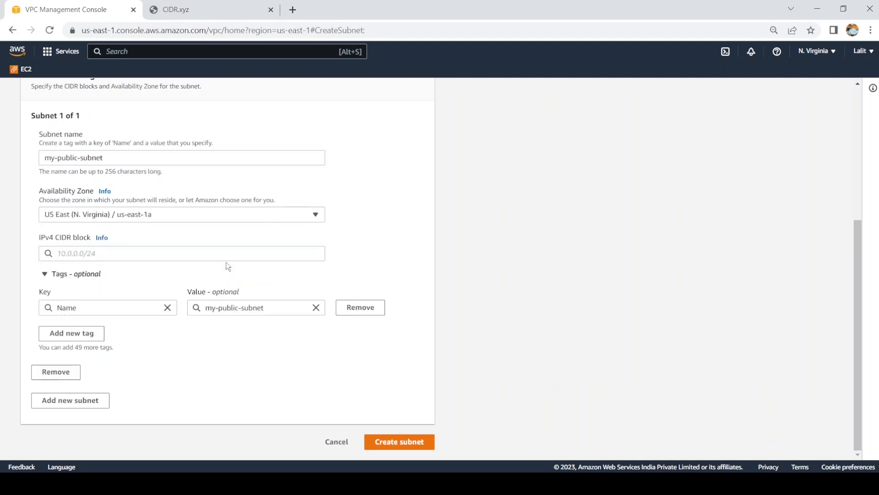
- Enter 10.0.1.0/24 as the IPv4 CIDR block of the public subnet
click(107, 249)
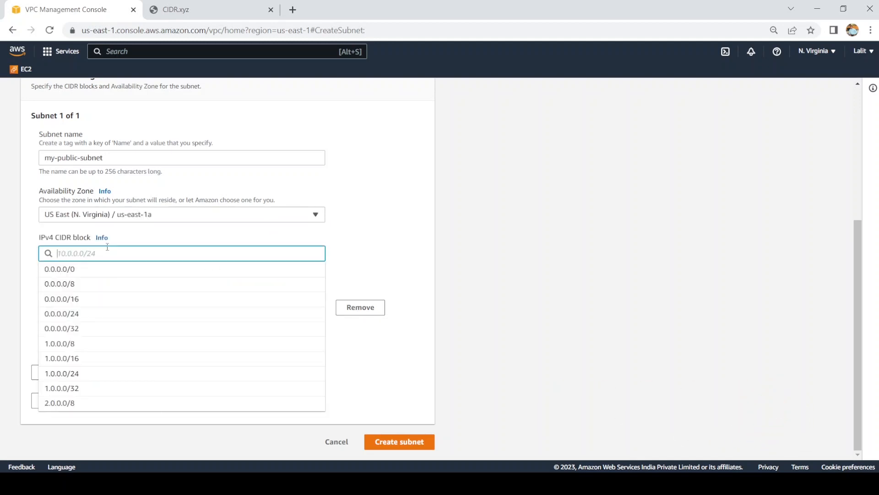
text(10.0)
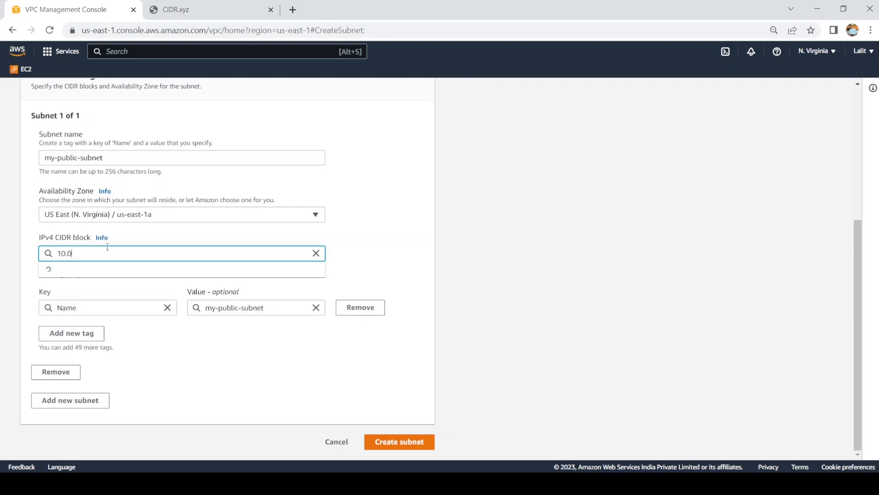
text(.)
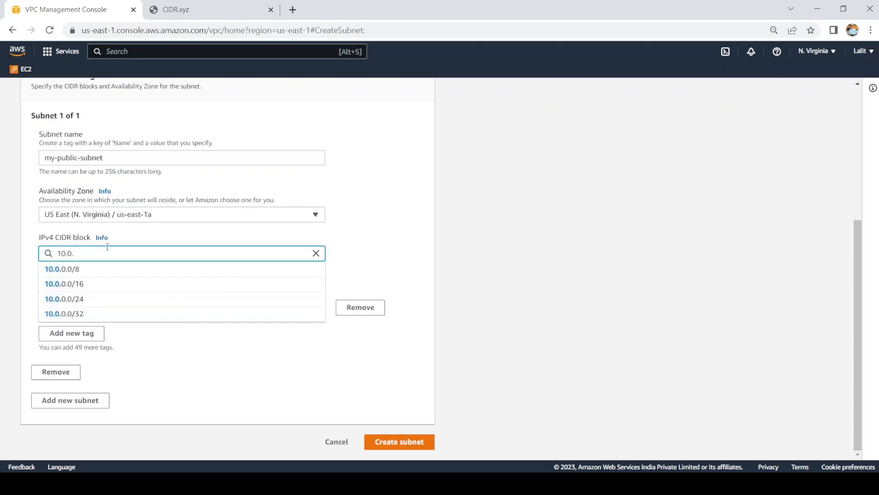
text(1.)
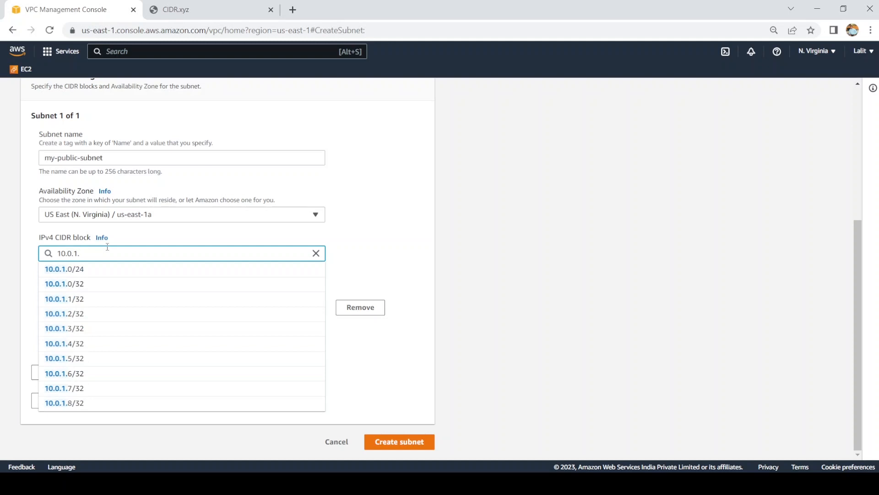
text(0)
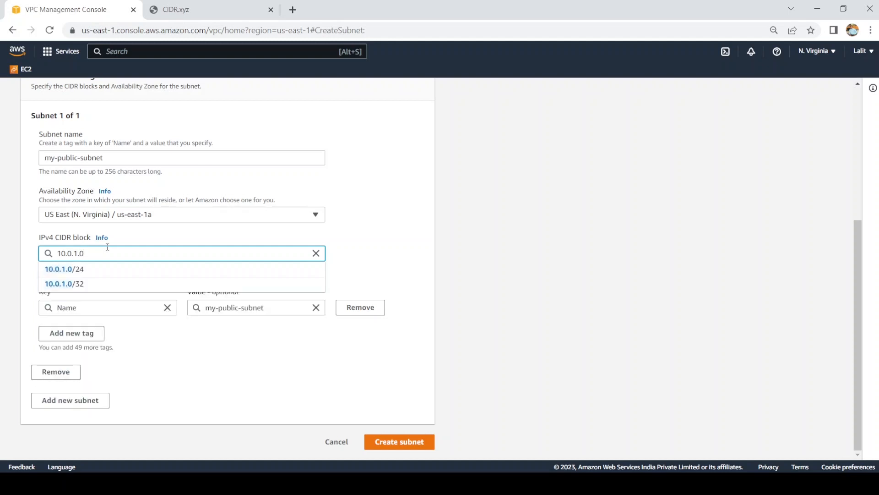
text(/)
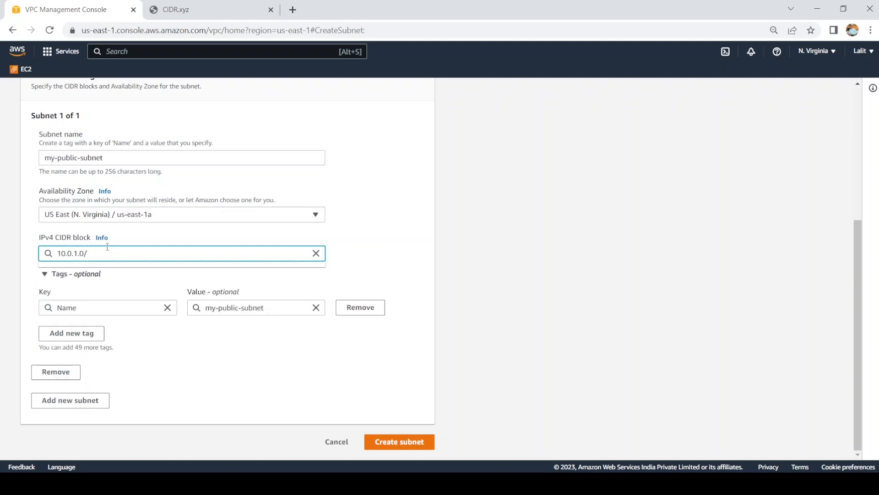
text(24)
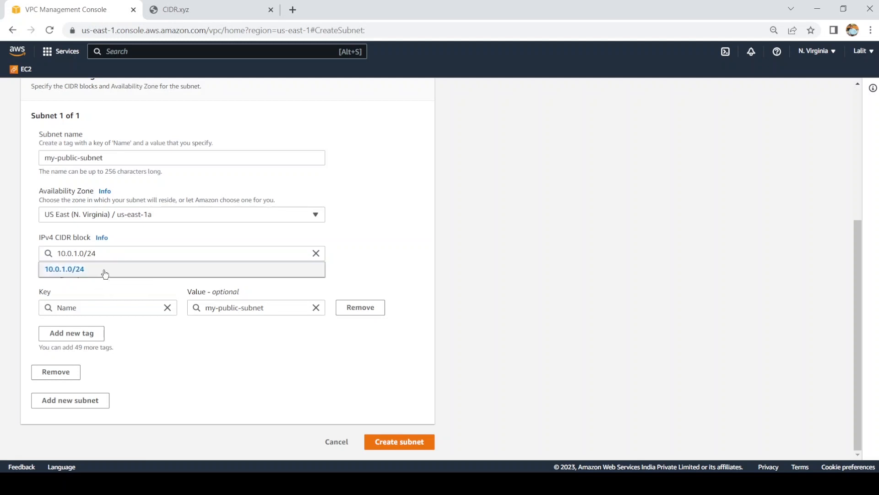
- Accept the suggested 10.0.1.0/24 as the subnet's IPv4 CIDR block and check that range's address count on CIDR.xyz
click(105, 273)
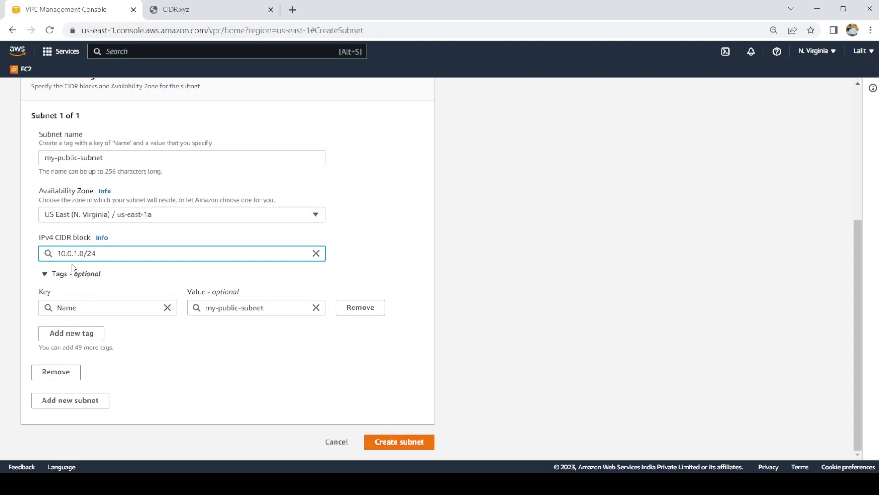
click(201, 4)
double_click(471, 194)
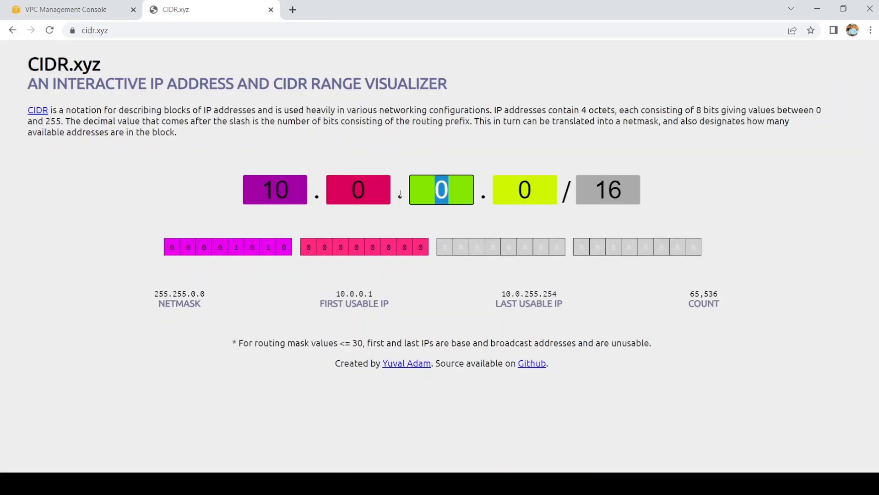
text(1)
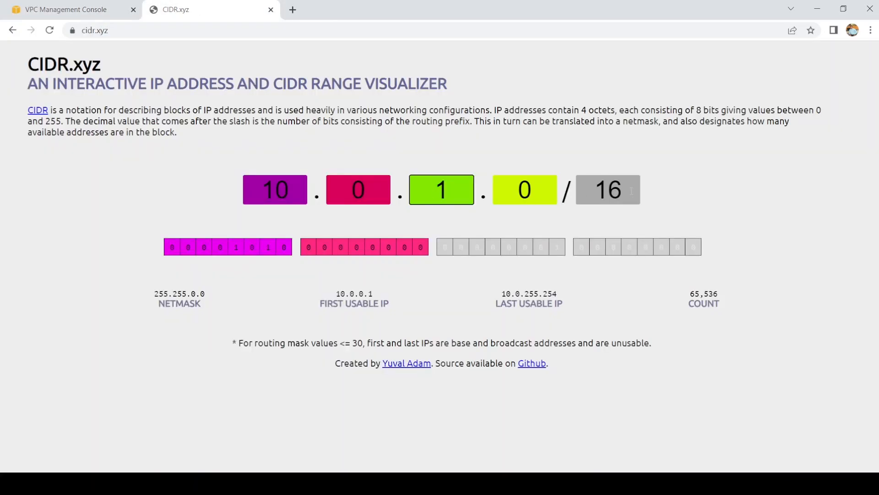
double_click(631, 191)
text(24)
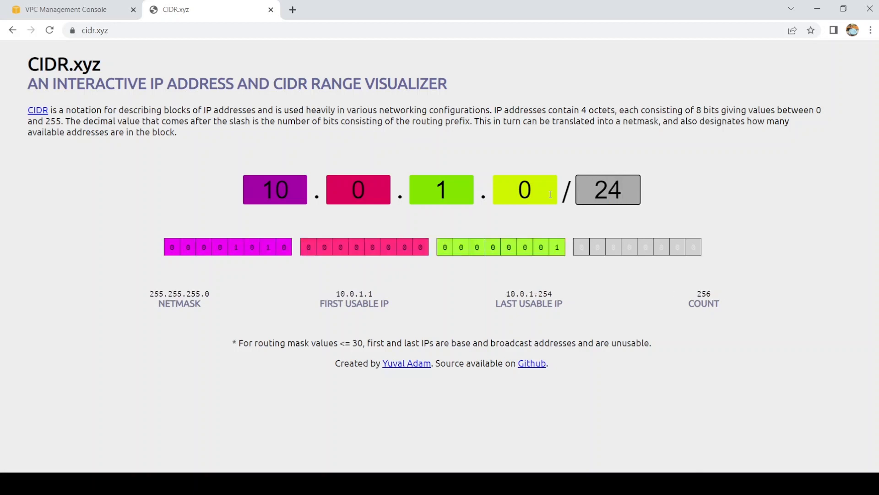
drag(696, 295, 712, 296)
click(73, 9)
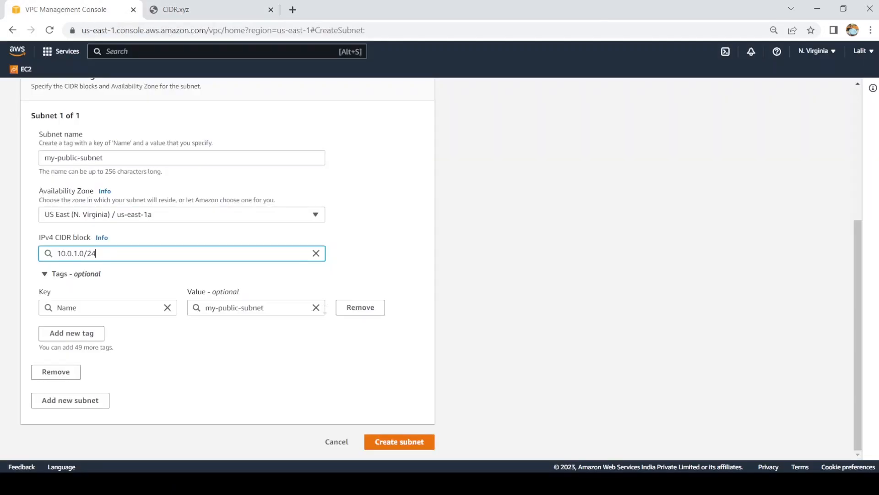
- Create the public subnet in the VPC console and select my-public-subnet in the subnet list
click(403, 442)
click(138, 207)
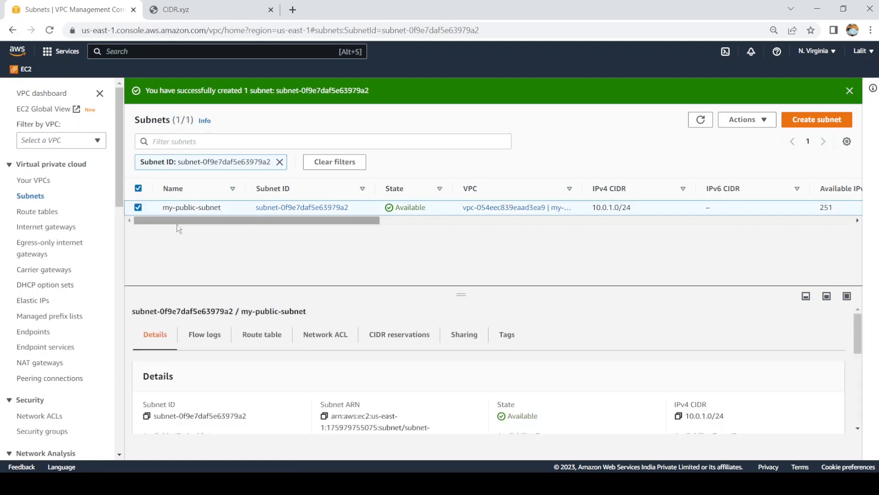
- Compare the available IPv4 addresses of my-public-subnet with the address count on CIDR.xyz
drag(217, 219, 323, 224)
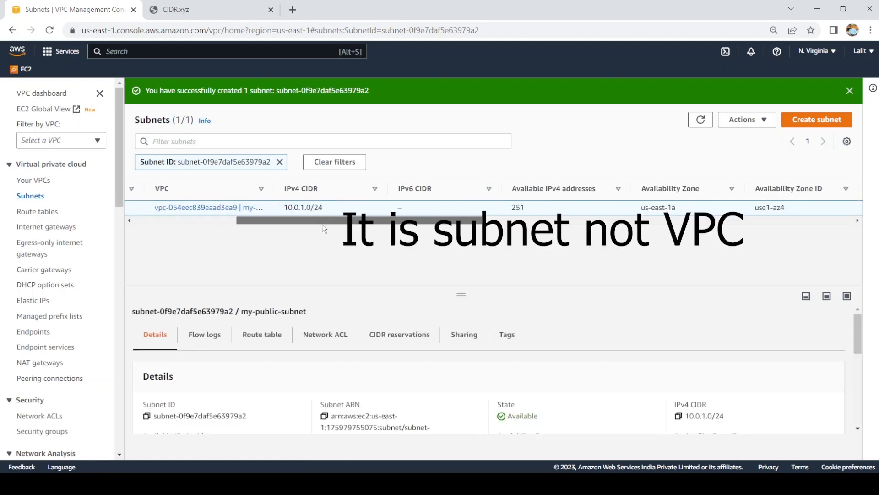
drag(525, 208, 520, 208)
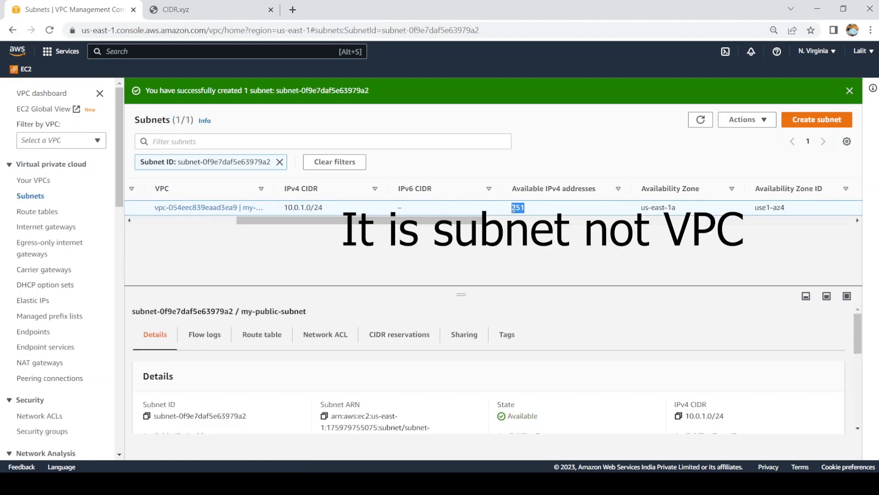
click(243, 7)
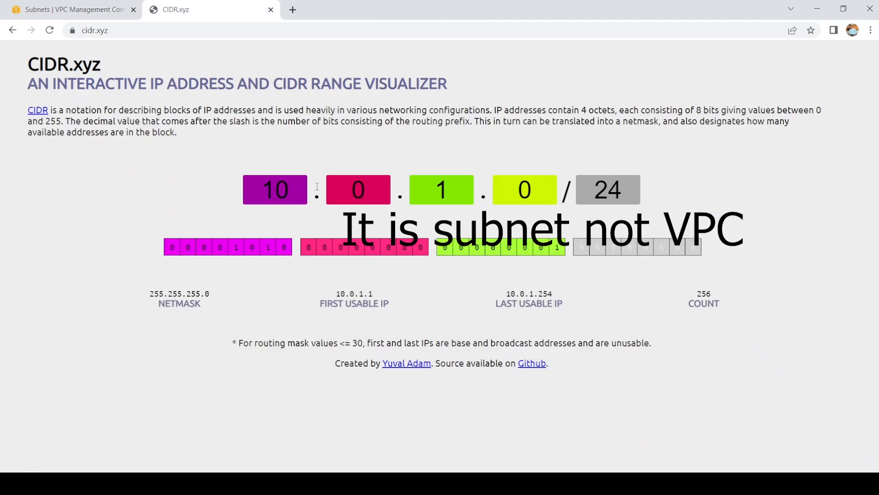
click(59, 3)
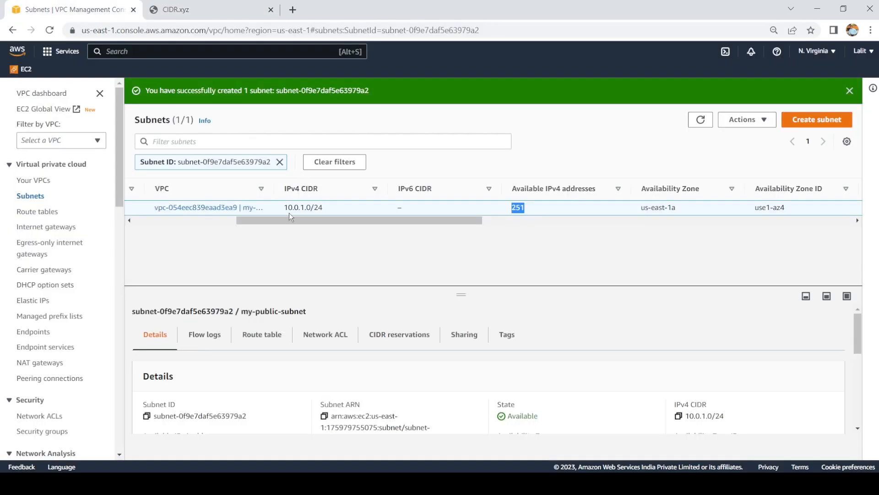
drag(290, 220, 141, 224)
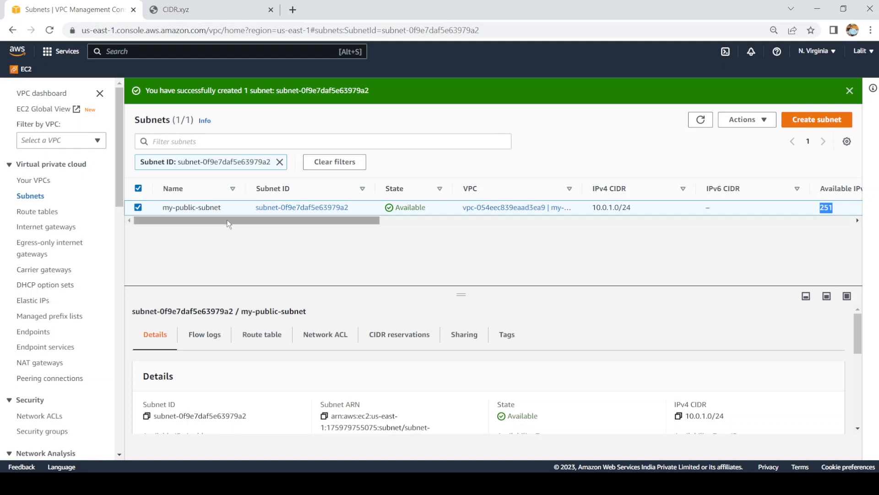
- Start creating another subnet and choose my-vpc as its VPC
click(814, 124)
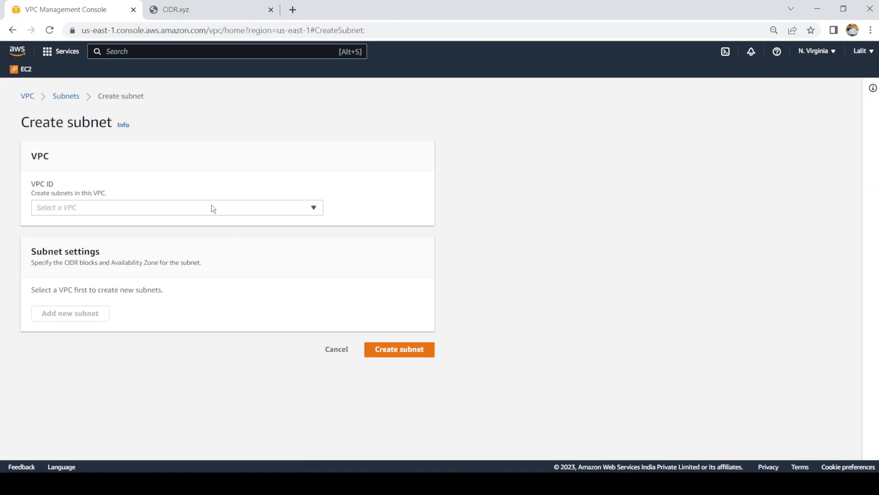
click(182, 205)
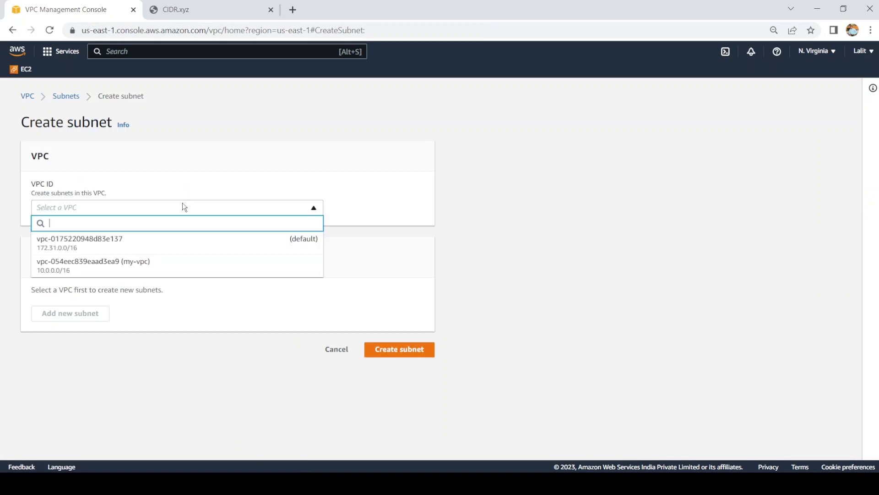
click(174, 265)
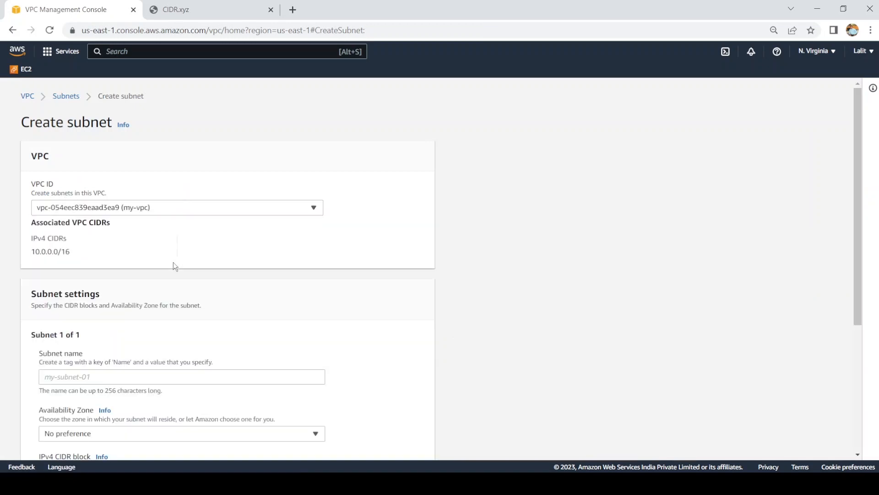
- Name the new subnet my-private-subnet
click(147, 377)
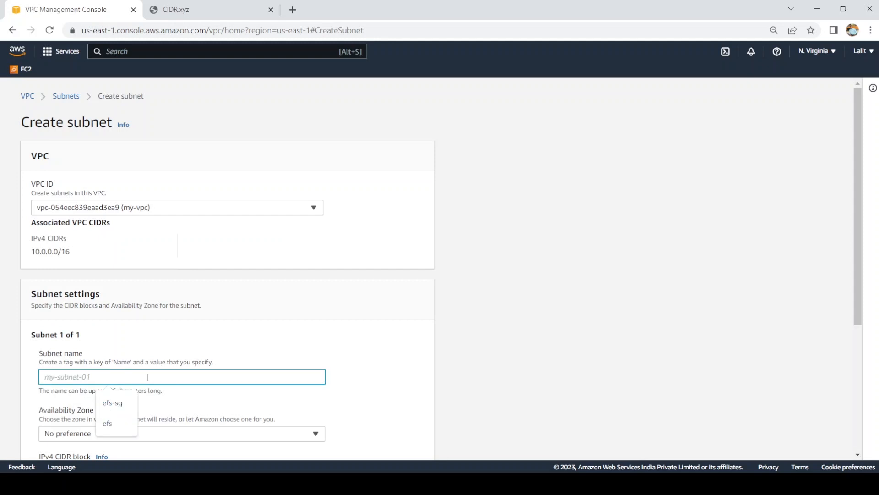
text(my-private)
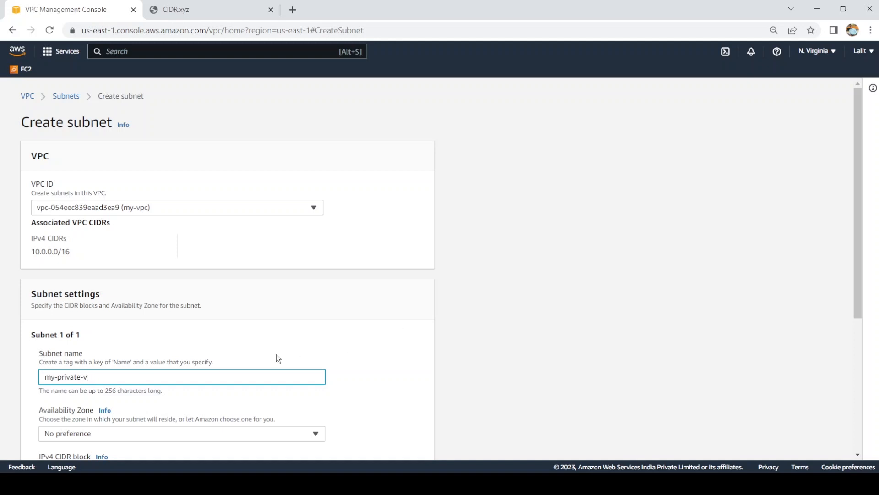
text(-subnet)
- Set the private subnet's Availability Zone to US East (N. Virginia) / us-east-1b
drag(856, 186, 868, 275)
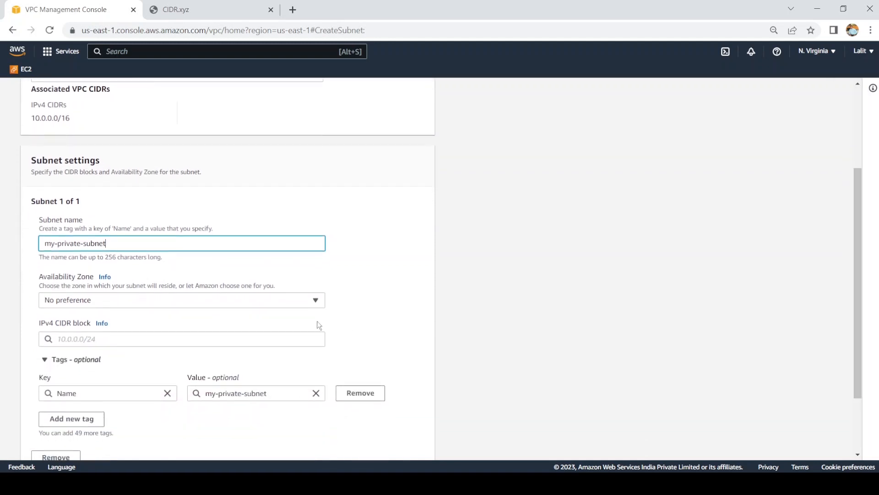
click(298, 304)
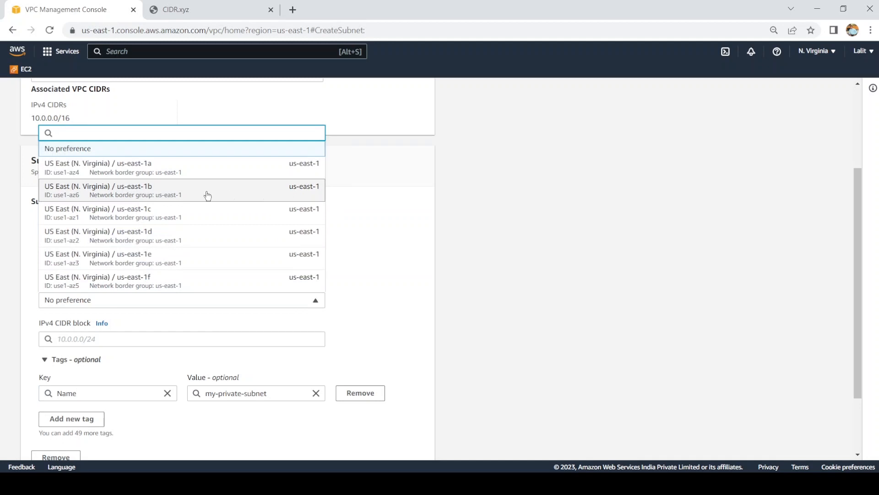
click(173, 191)
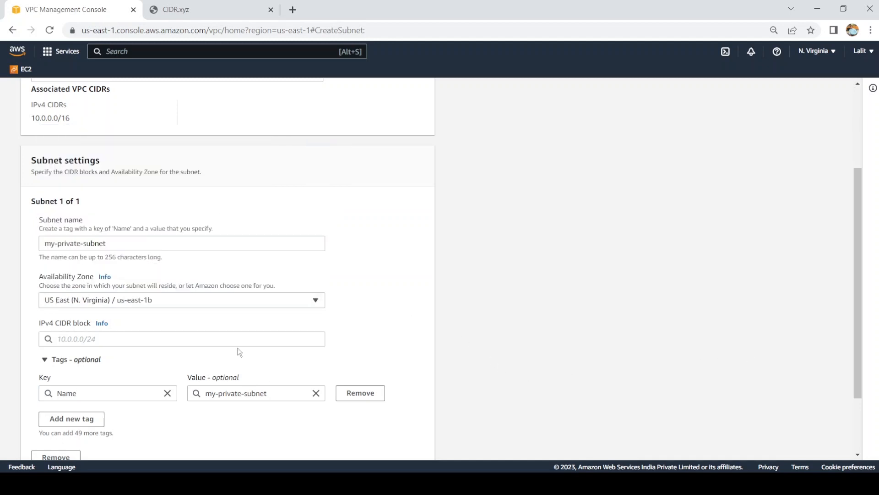
- Enter 10.0.1.0/24 as the private subnet's IPv4 CIDR block and accept the matching suggestion
click(224, 336)
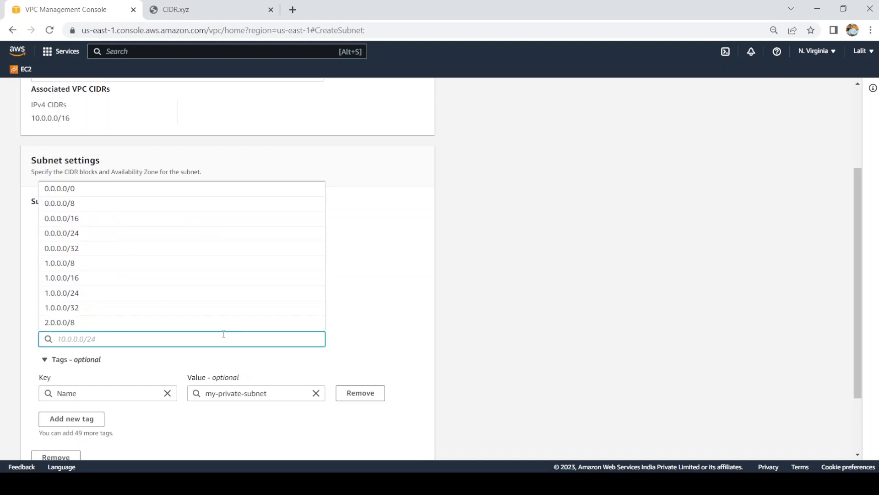
text(10.)
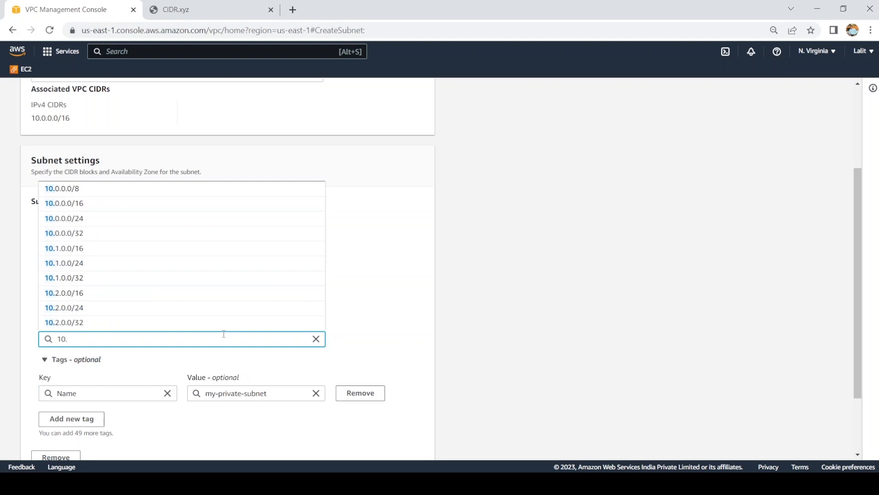
text(0.1.)
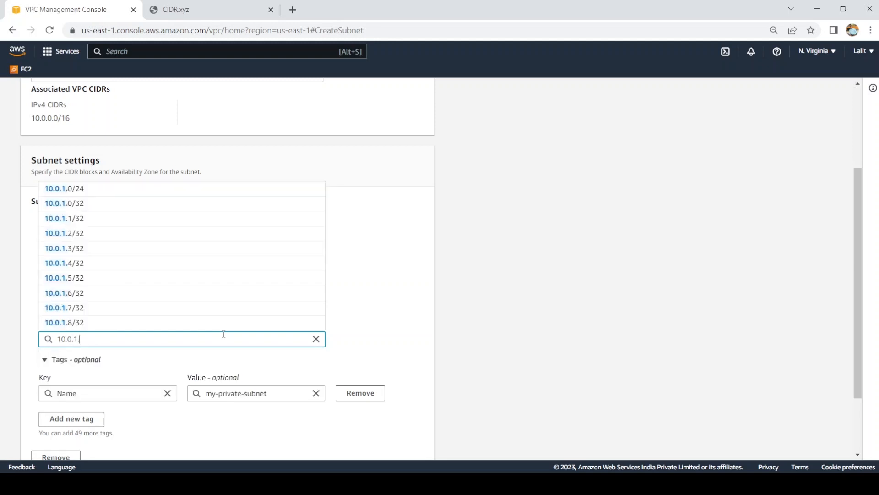
text(/)
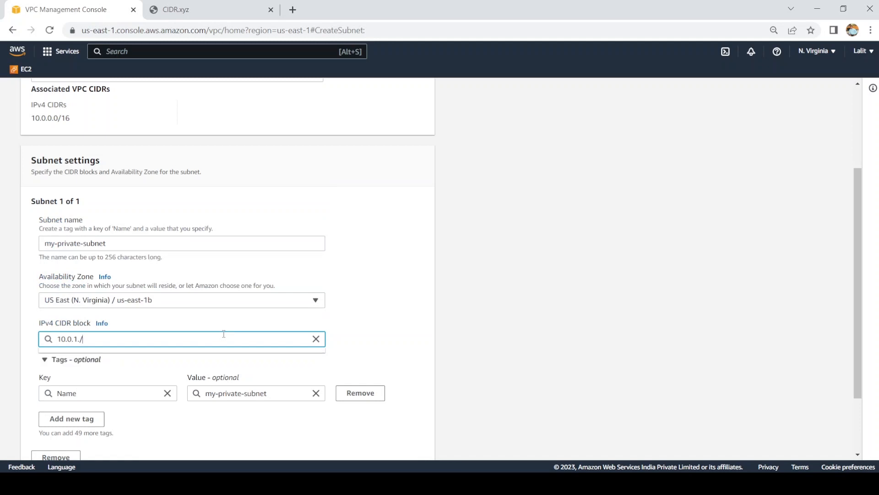
key(BackSpace)
key(BackSpace)
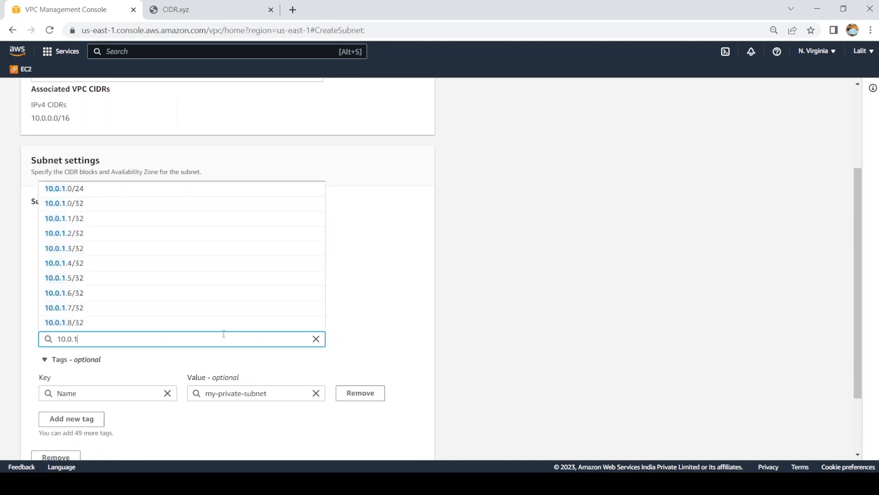
text(.0)
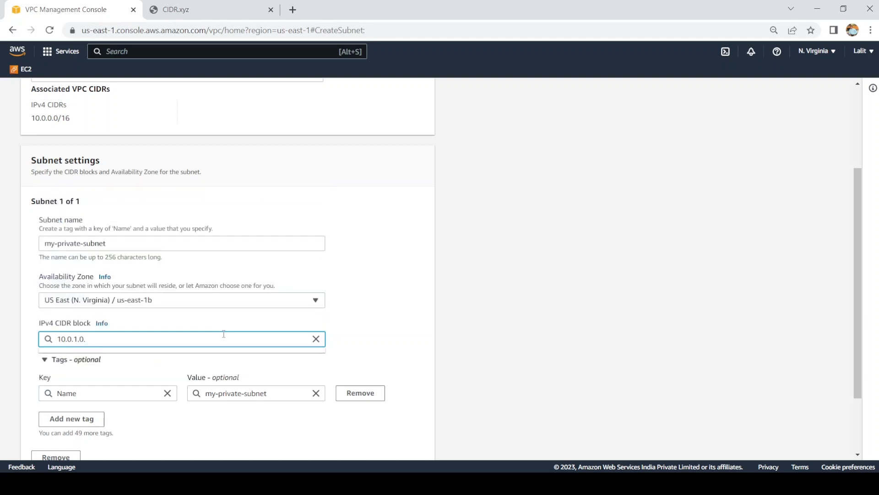
text(.)
key(BackSpace)
key(BackSpace)
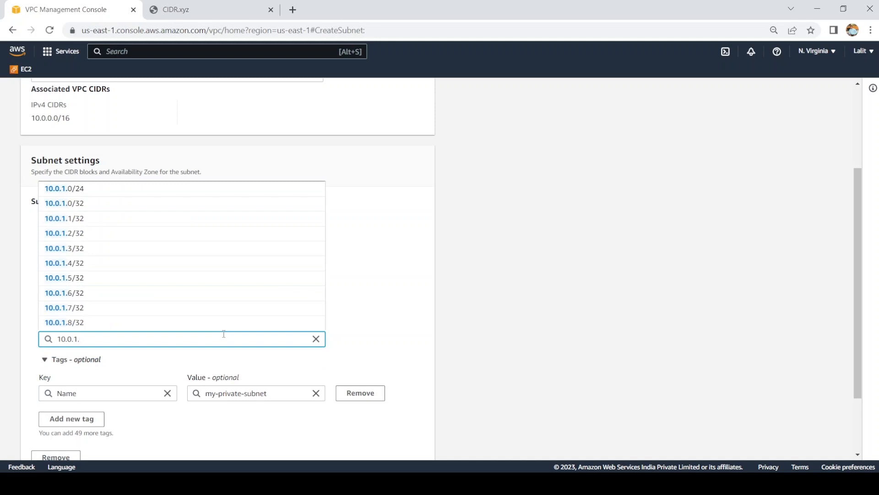
text(0/24)
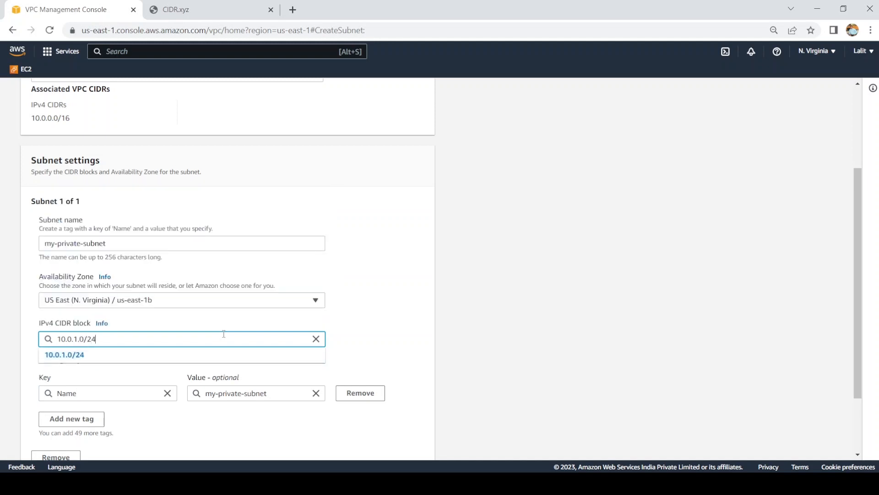
click(153, 358)
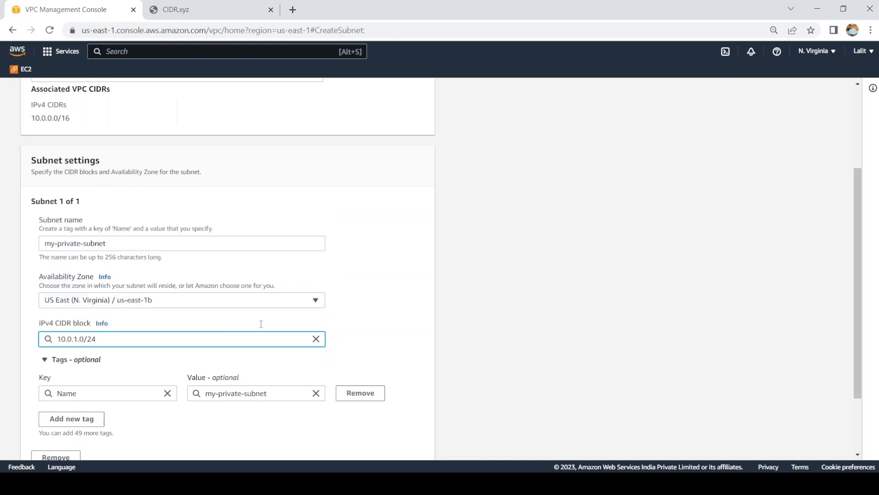
- Try to create the private subnet with the CIDR block 10.0.1.0/24
scroll(742, 339, down, 2)
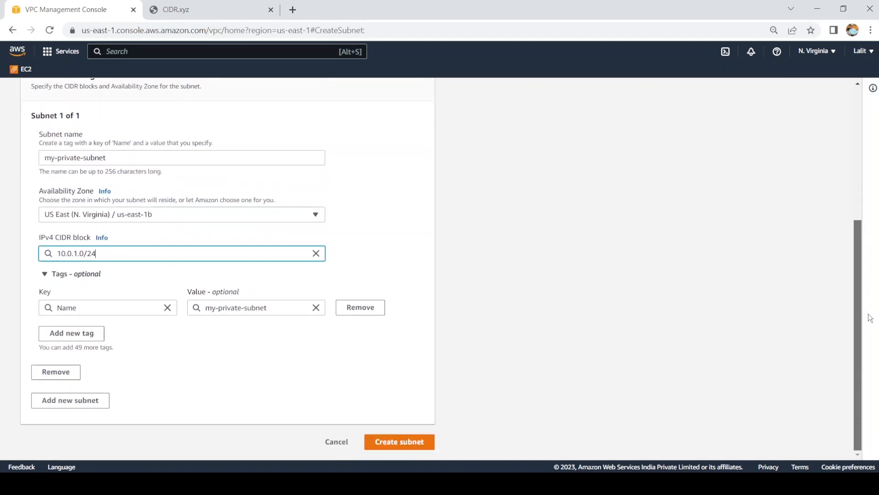
click(414, 441)
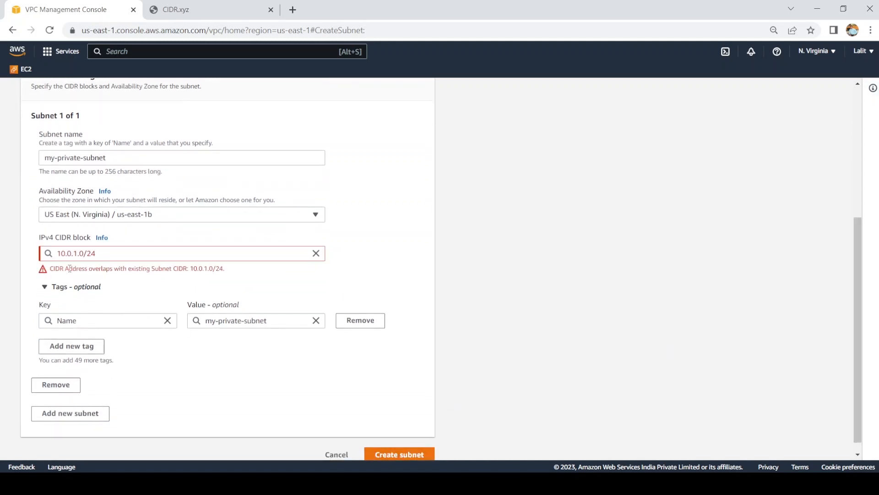
- Read the message under the CIDR block and check the first and last usable IPs of 10.0.1.0/24 on CIDR.xyz
drag(70, 268, 86, 269)
click(183, 6)
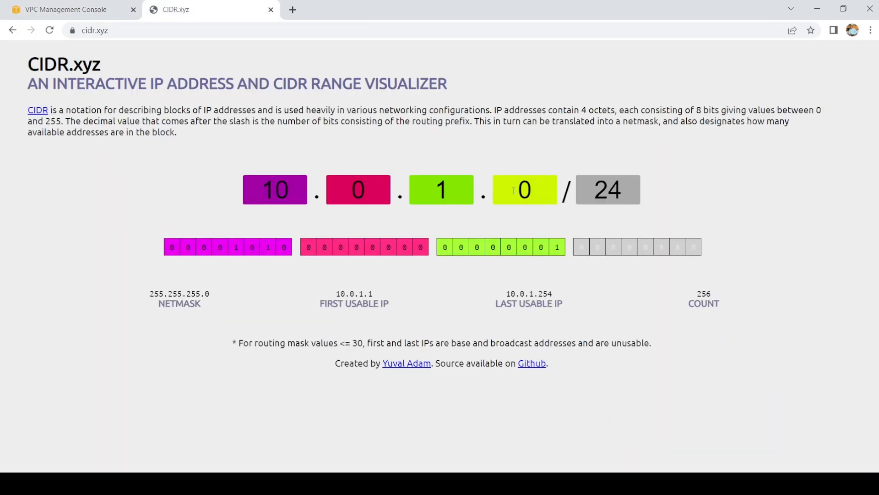
drag(361, 294, 369, 294)
drag(529, 294, 553, 293)
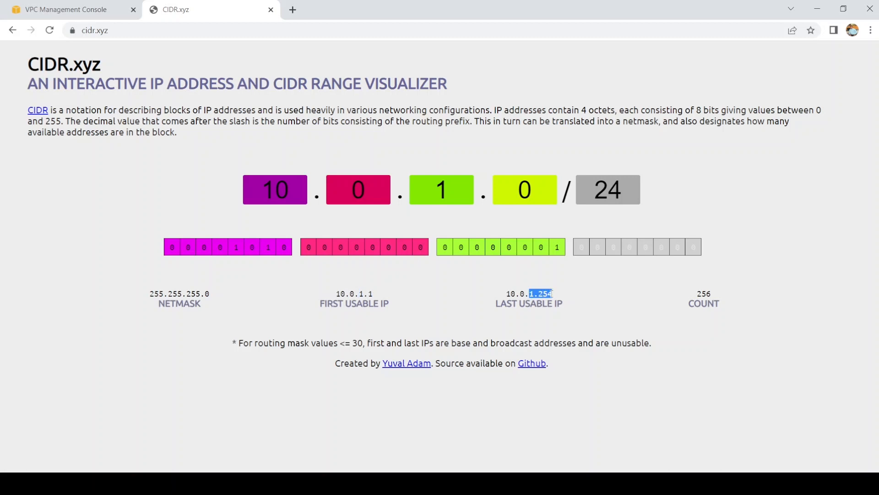
click(92, 7)
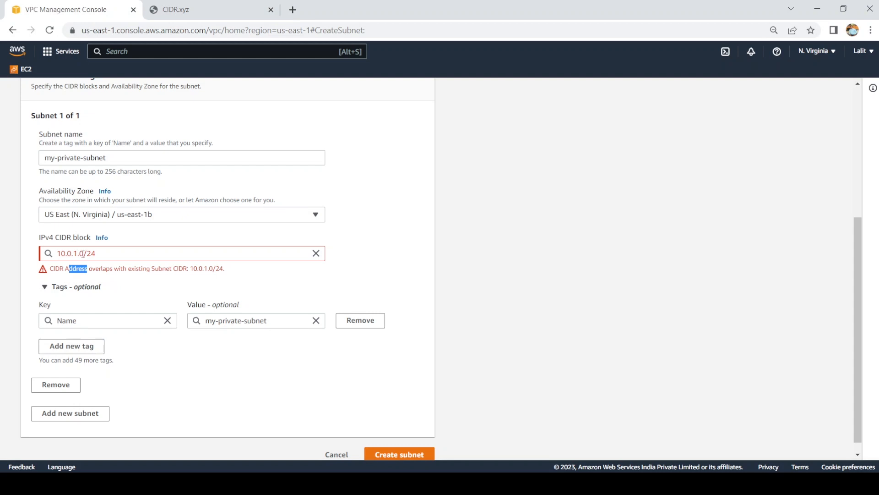
- Change the private subnet's IPv4 CIDR block to 10.0.1.2/24
click(82, 254)
key(BackSpace)
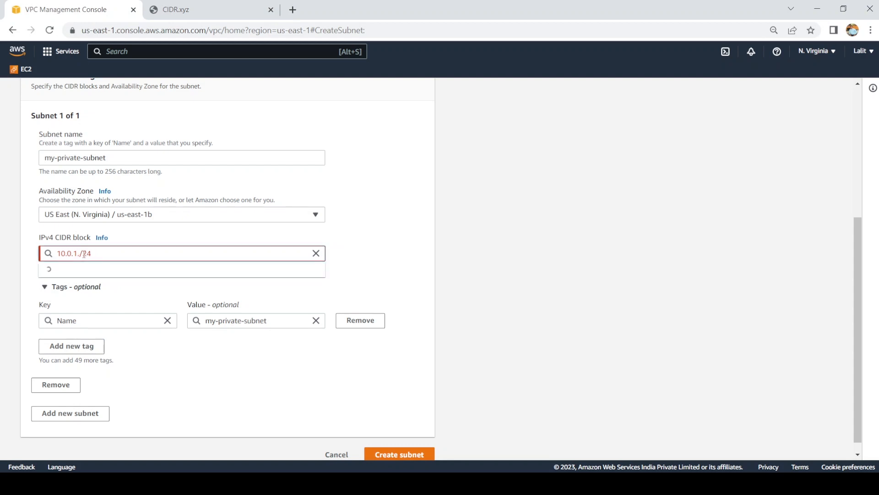
text(2)
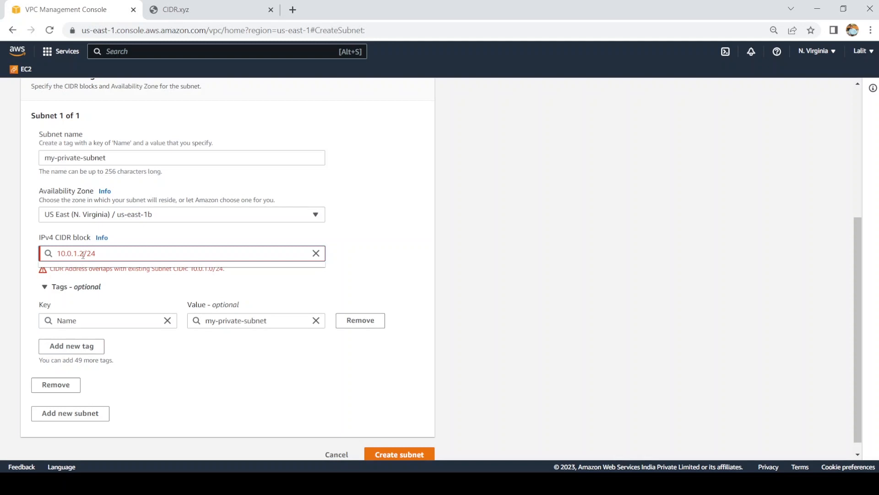
- Compare the usable IP range of 10.0.1.0/24 on CIDR.xyz with that of 10.0.2.0/24 by setting the third octet to 2
click(251, 288)
click(189, 5)
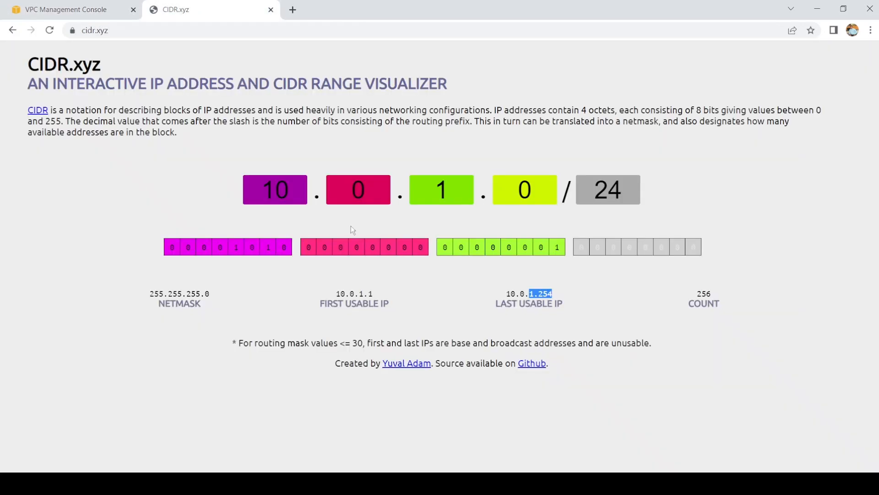
drag(363, 296, 368, 295)
drag(539, 294, 550, 294)
drag(451, 196, 440, 193)
text(2)
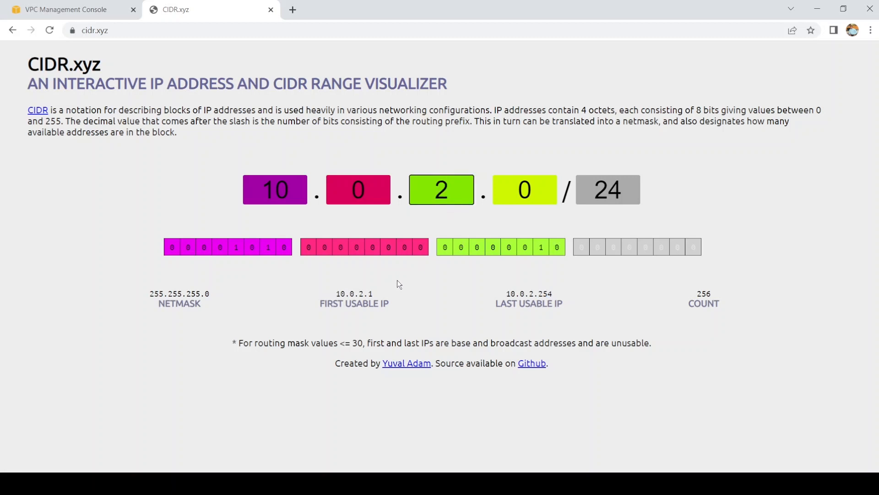
click(361, 290)
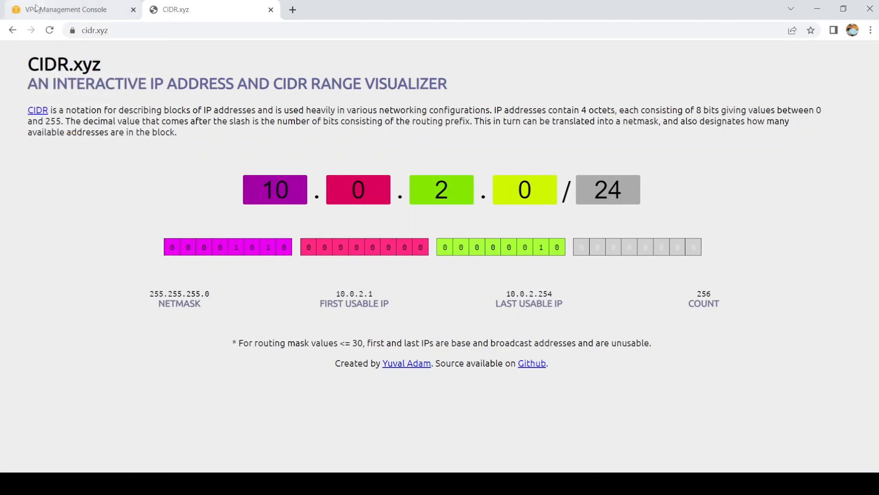
- Return to the VPC console and set the private subnet's IPv4 CIDR block to 10.0.2.0/24
click(72, 5)
click(79, 315)
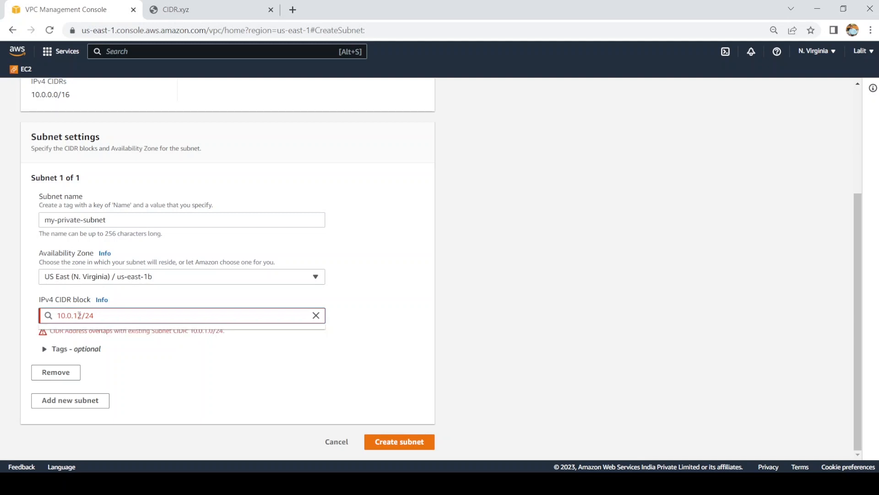
key(BackSpace)
key(BackSpace)
text(2.)
key(BackSpace)
text(0)
click(100, 335)
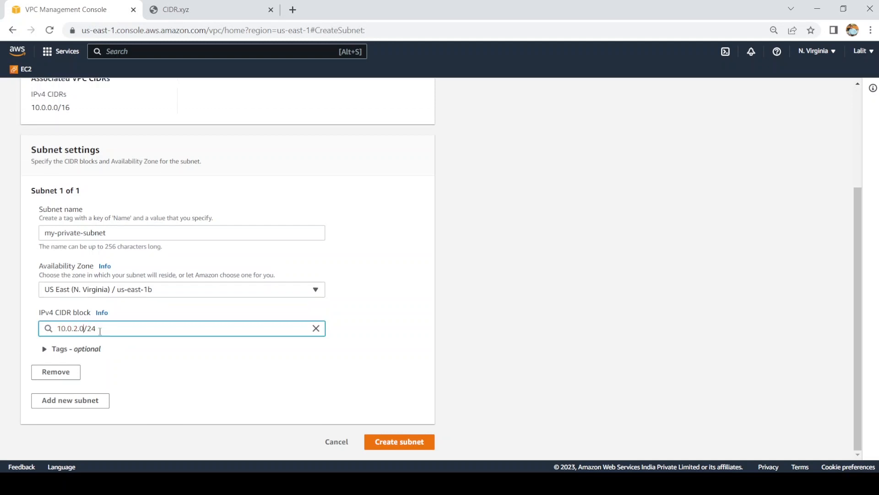
- Create my-private-subnet and remove the subnet ID filter to list all subnets
click(386, 442)
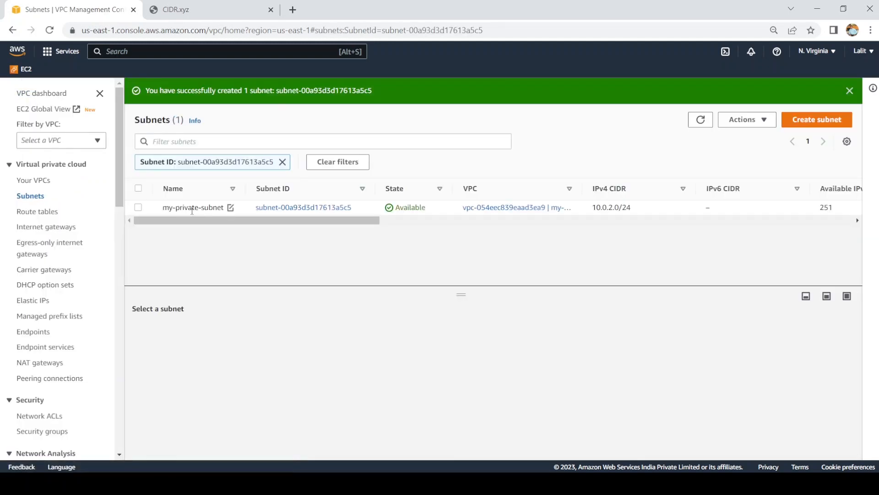
click(282, 162)
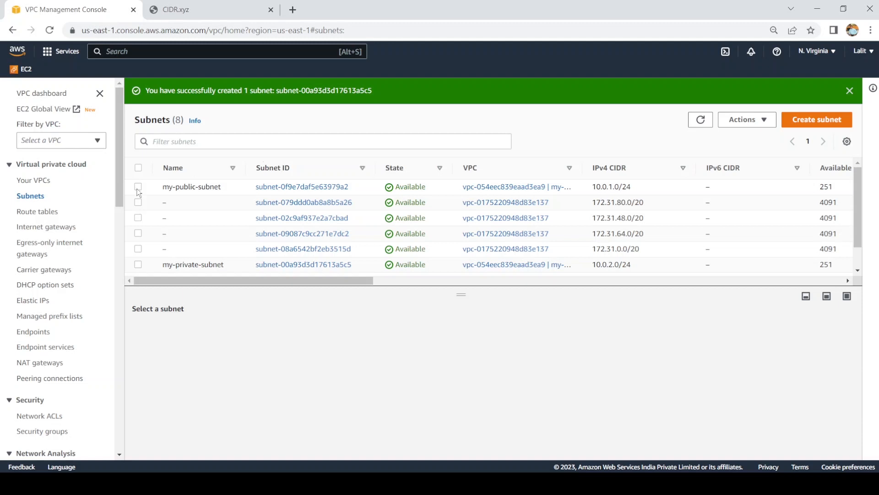
- Create an internet gateway with the name tag my-internet-gateway
click(50, 230)
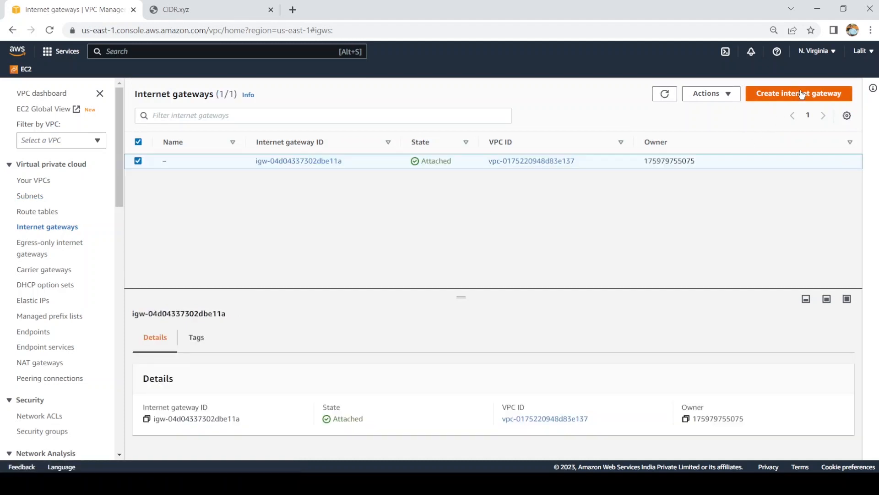
click(796, 97)
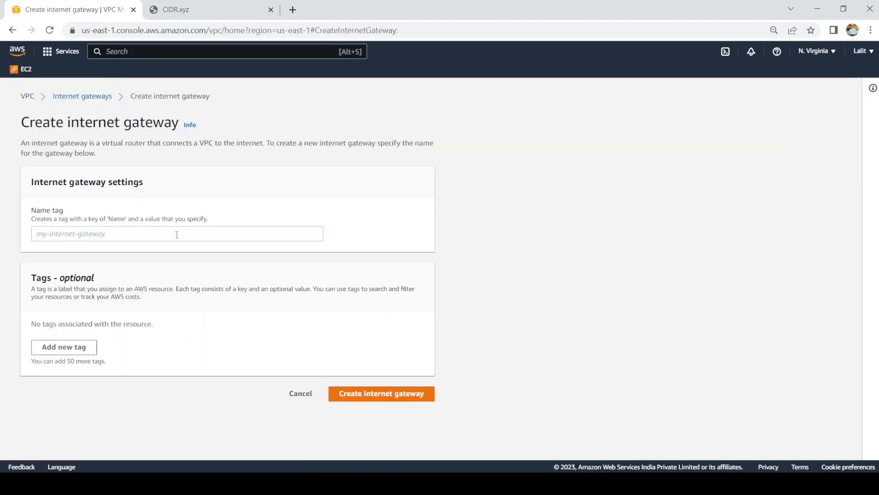
click(177, 234)
text(my)
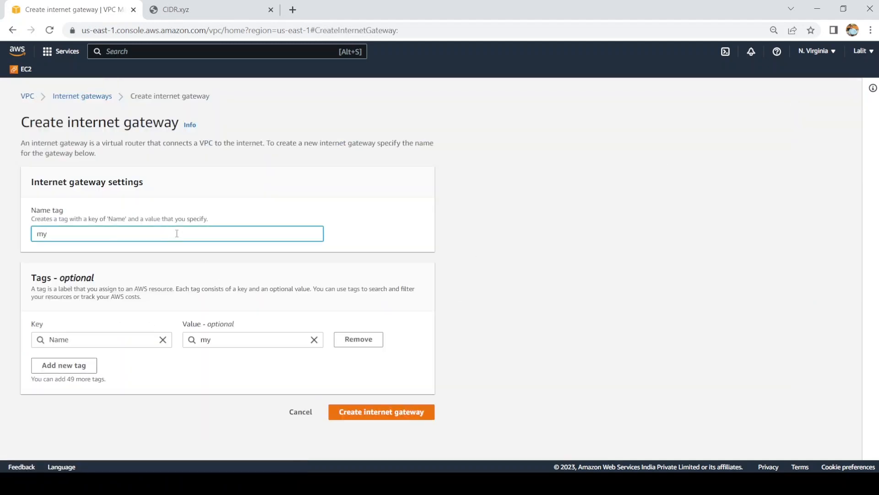
text(-internet-gateway)
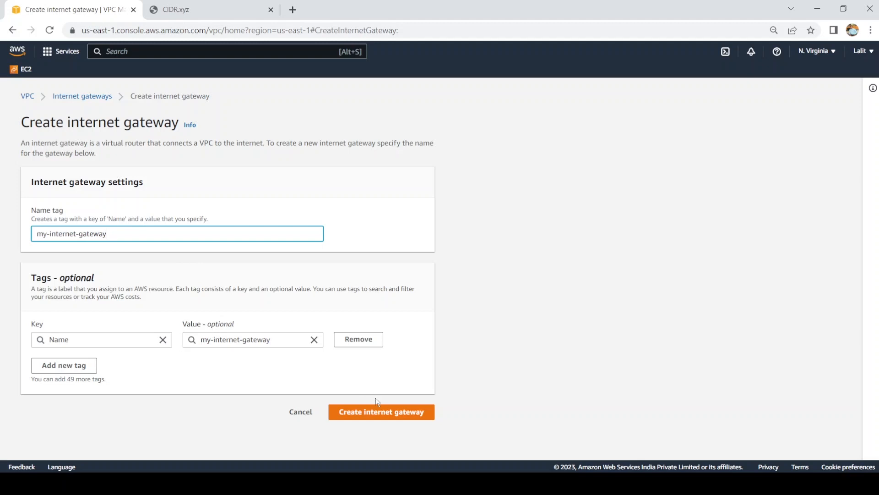
click(377, 411)
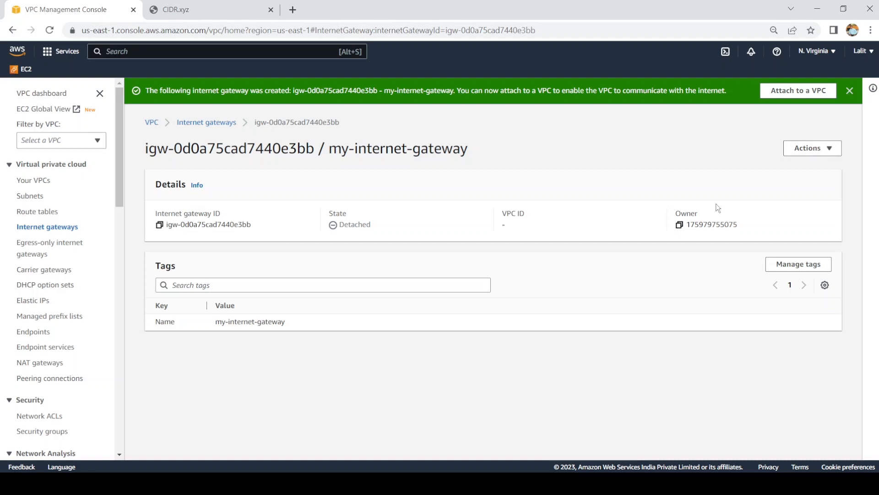
- Attach my-internet-gateway to my-vpc and check its entry in the list of internet gateways
click(814, 149)
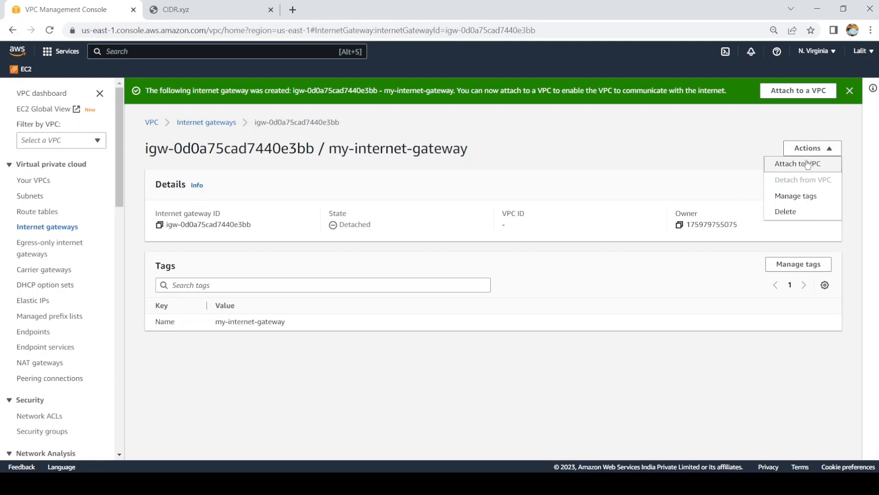
click(800, 163)
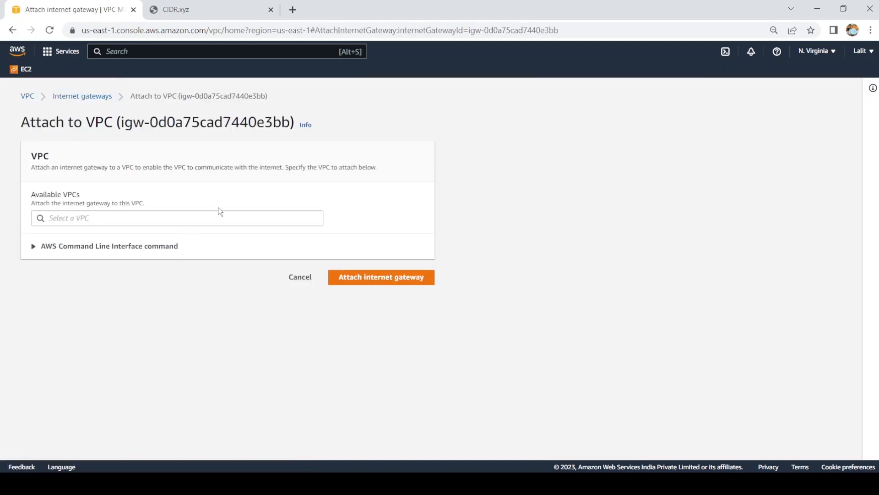
click(204, 216)
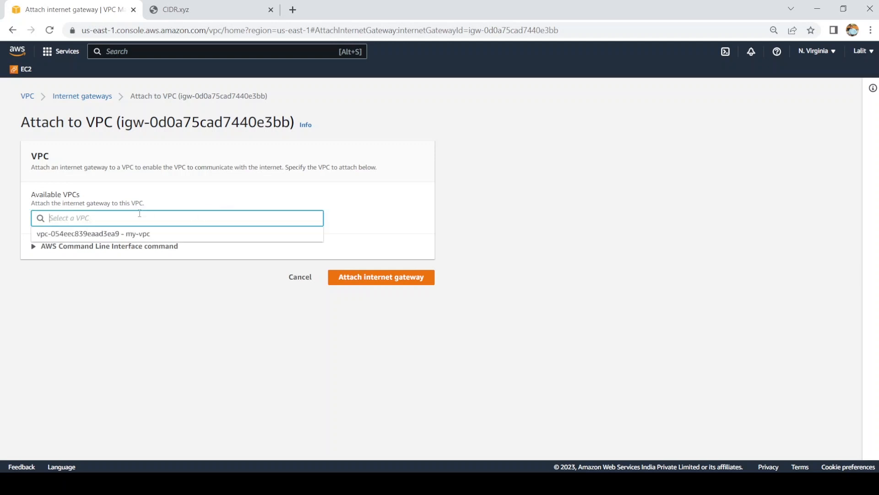
click(164, 235)
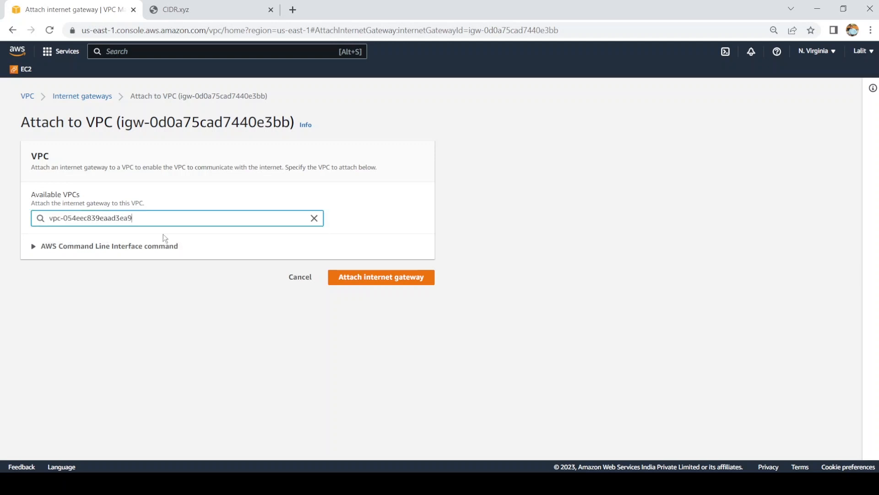
click(397, 283)
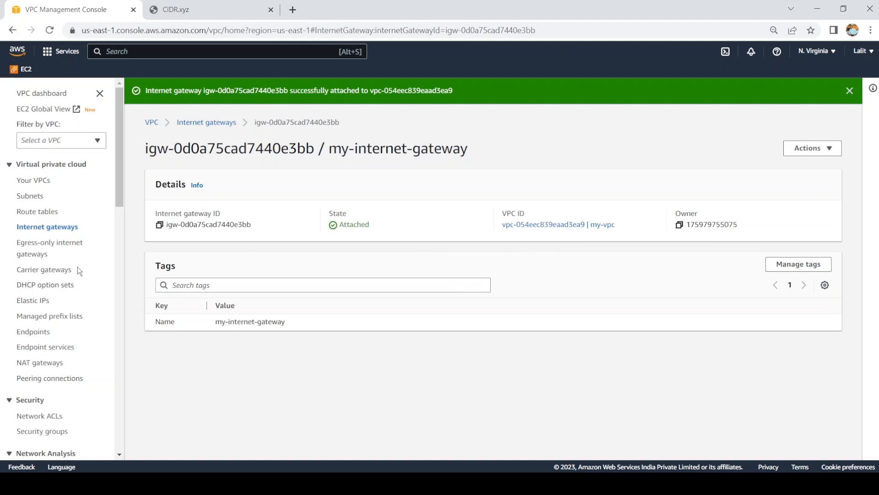
click(54, 229)
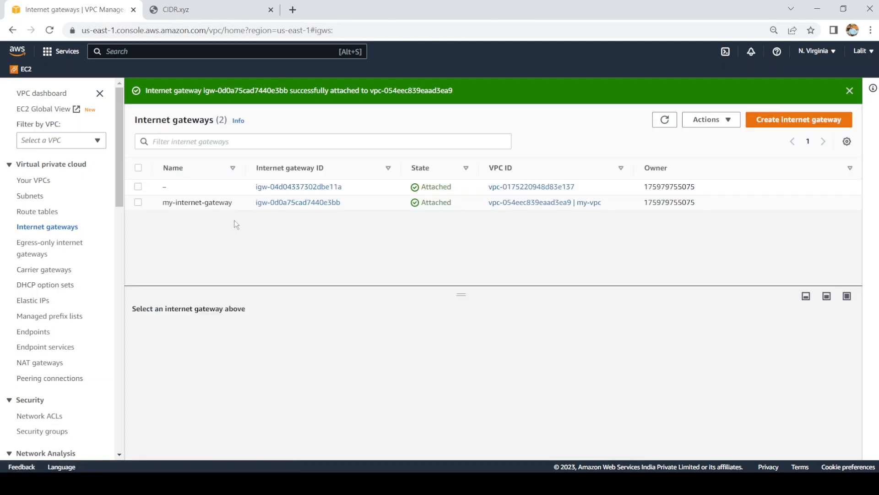
drag(184, 202, 200, 201)
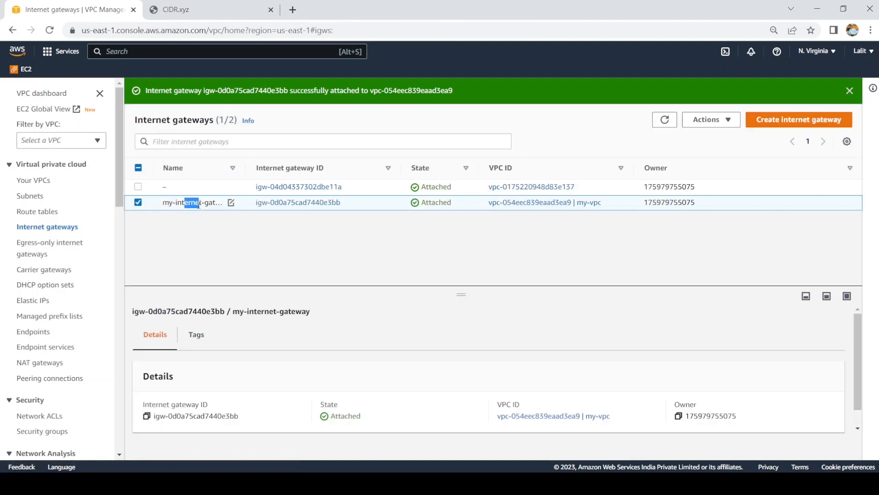
- Create a route table named Public route table for my-vpc and review its local route
click(45, 213)
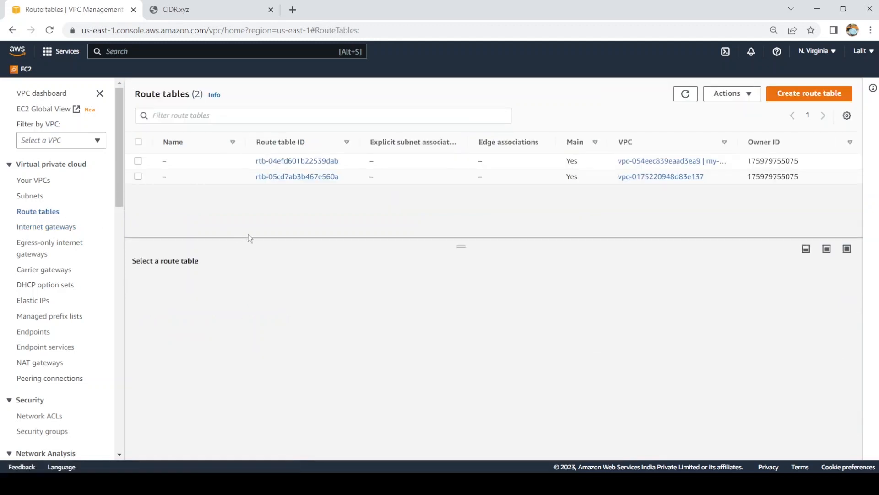
click(809, 94)
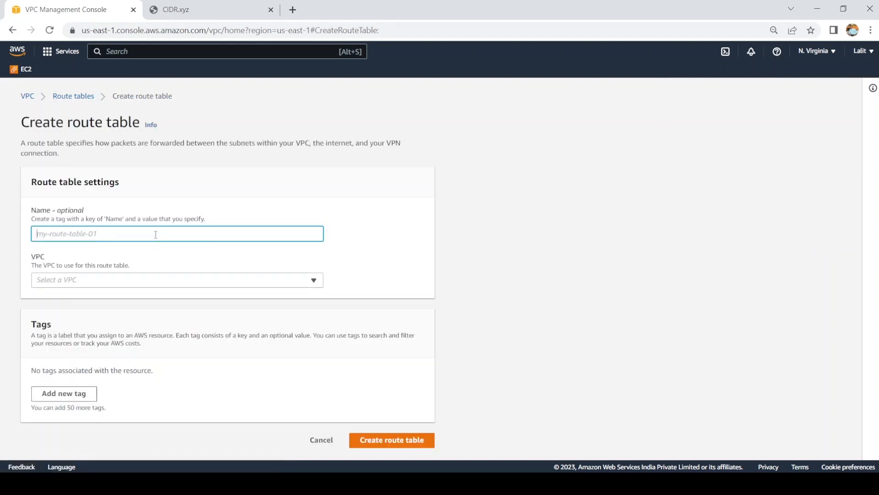
text(Public)
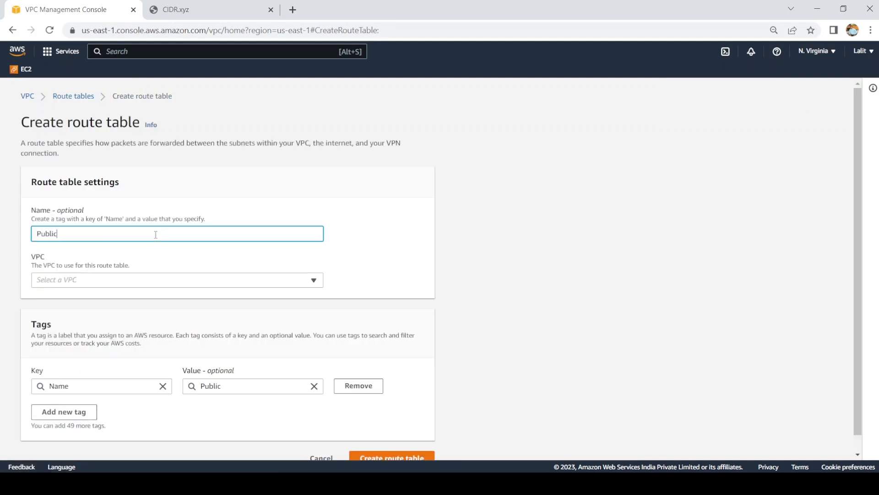
text( proute table)
click(160, 285)
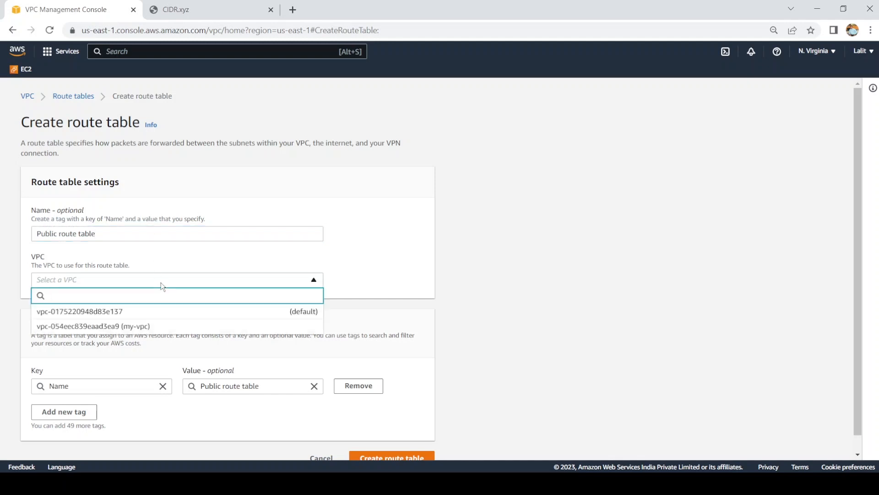
click(162, 327)
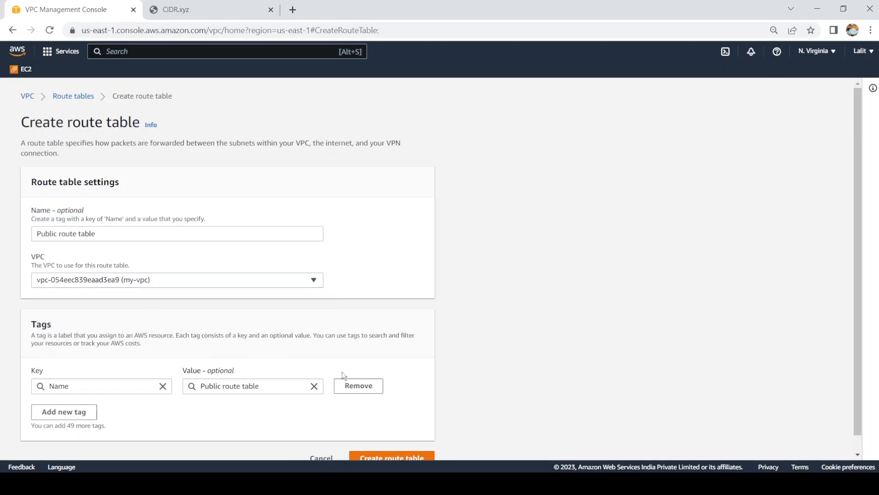
click(411, 458)
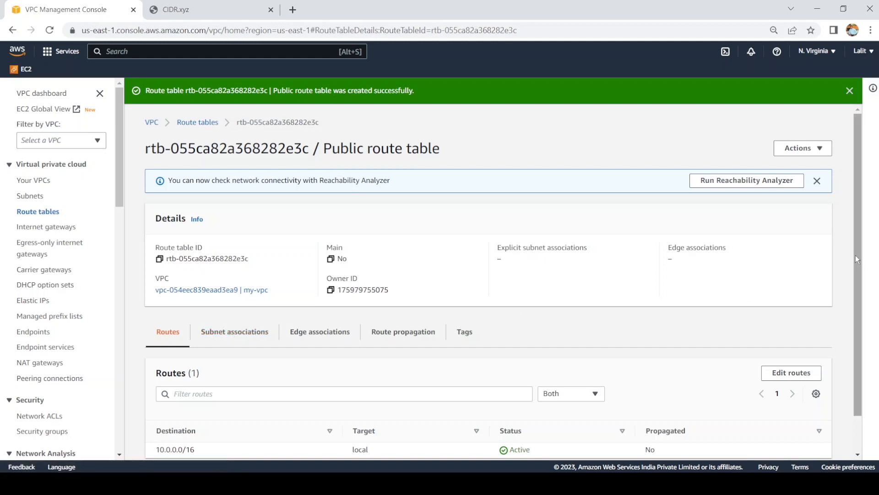
drag(858, 259, 866, 303)
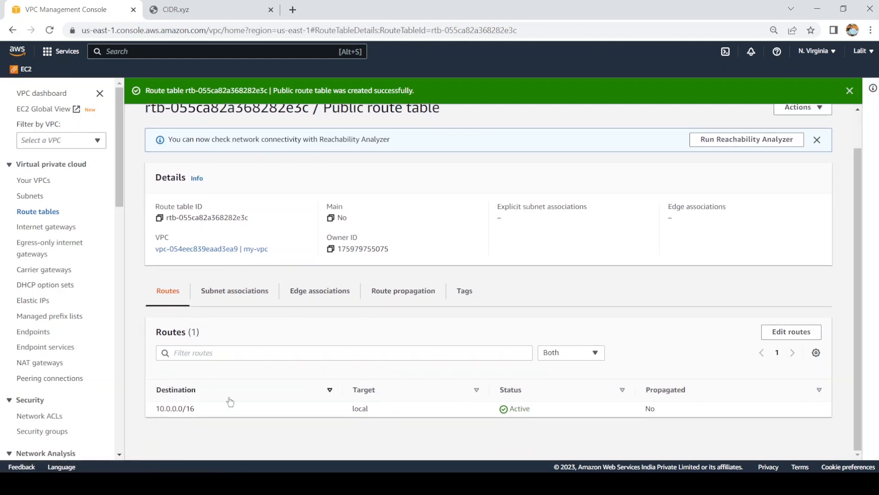
drag(166, 409, 190, 409)
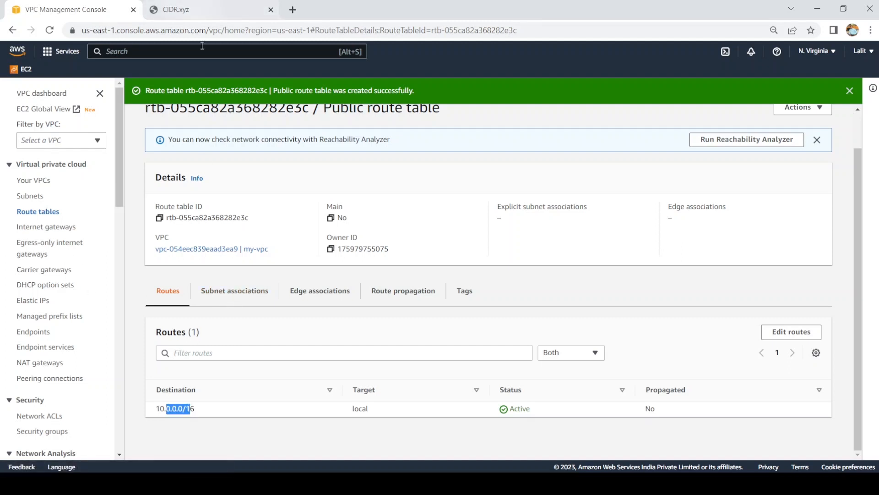
- Duplicate the console's browser tab and open the EC2 list of running instances in the copy
right_click(87, 1)
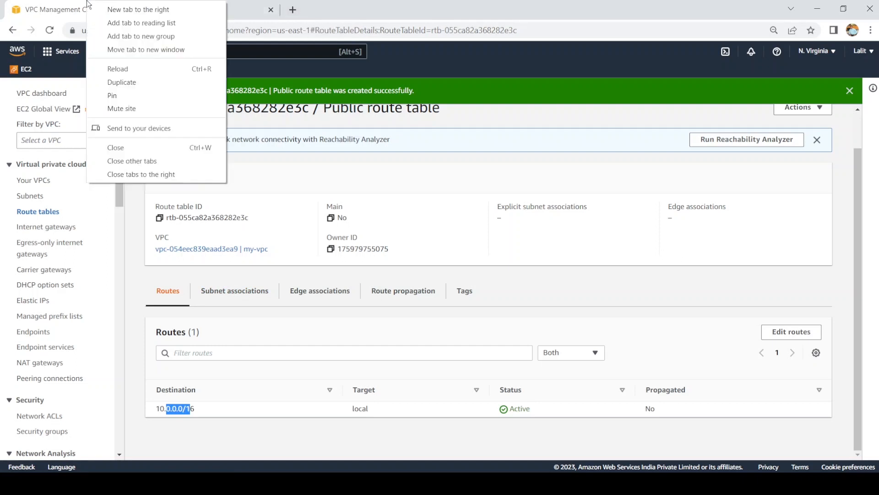
click(129, 81)
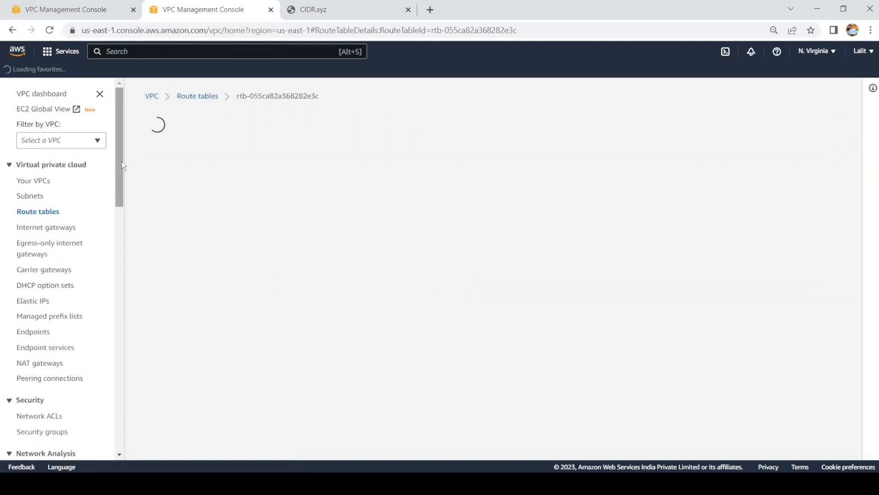
click(58, 95)
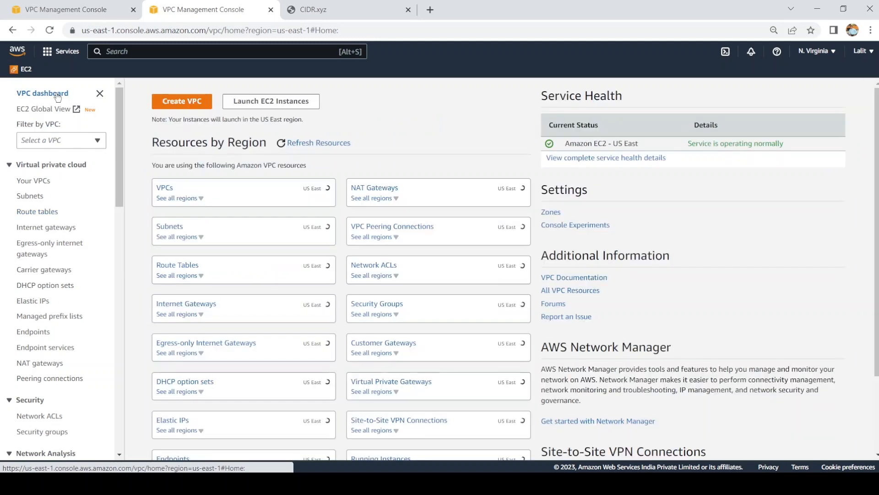
click(160, 54)
text(ec2)
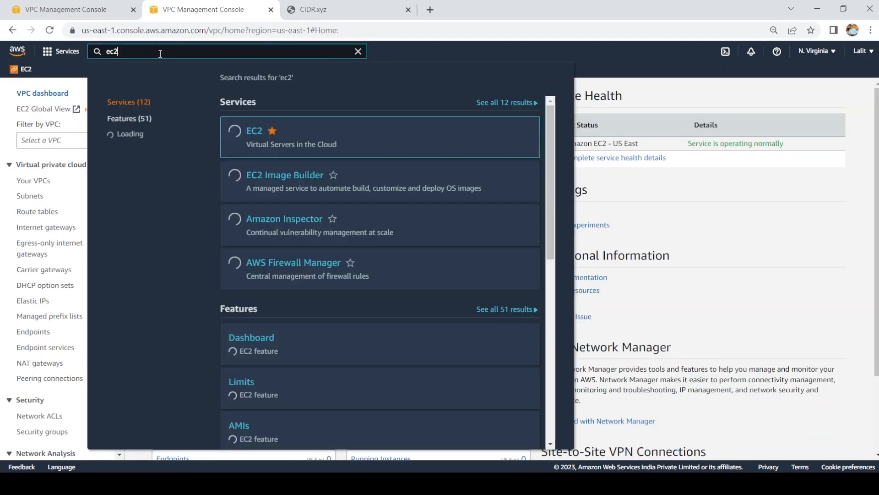
click(262, 120)
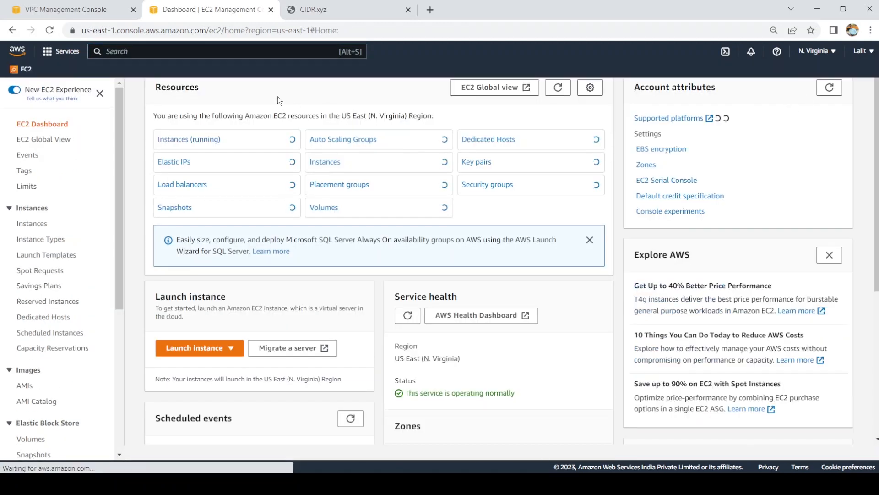
click(195, 141)
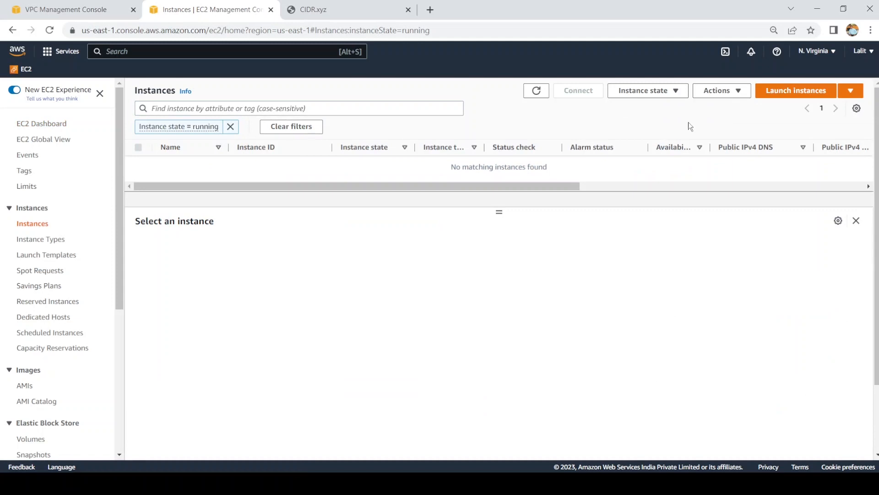
- Start launching a new EC2 instance and name it Public instance
click(787, 93)
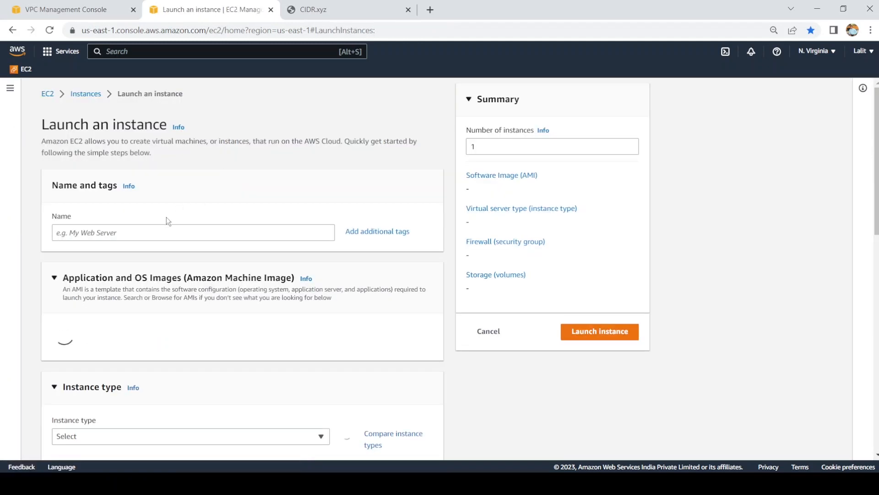
click(138, 235)
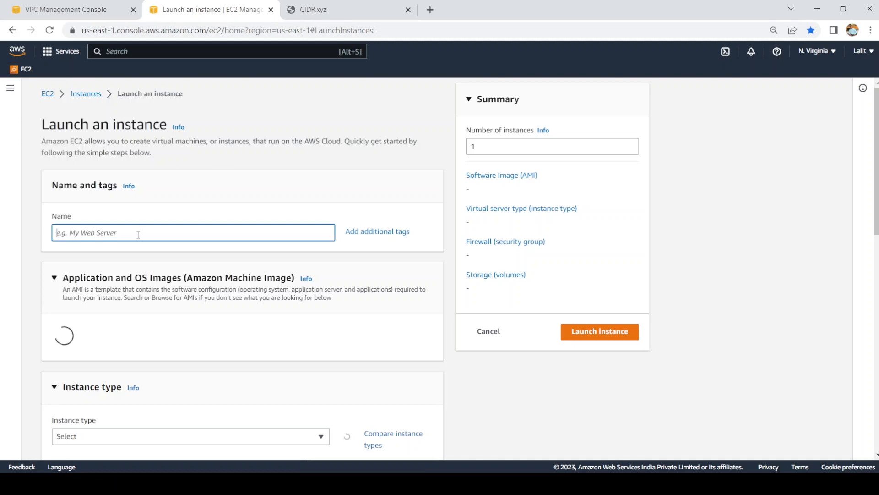
text(P)
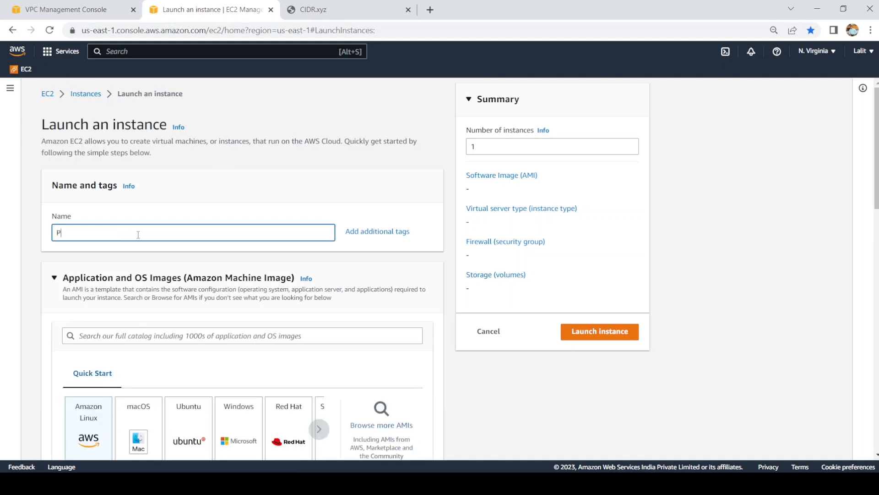
text(ublic)
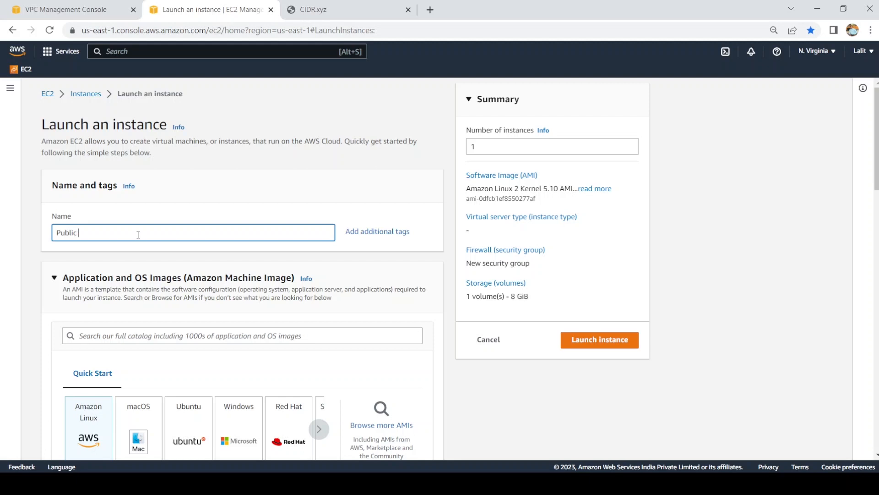
text( instan)
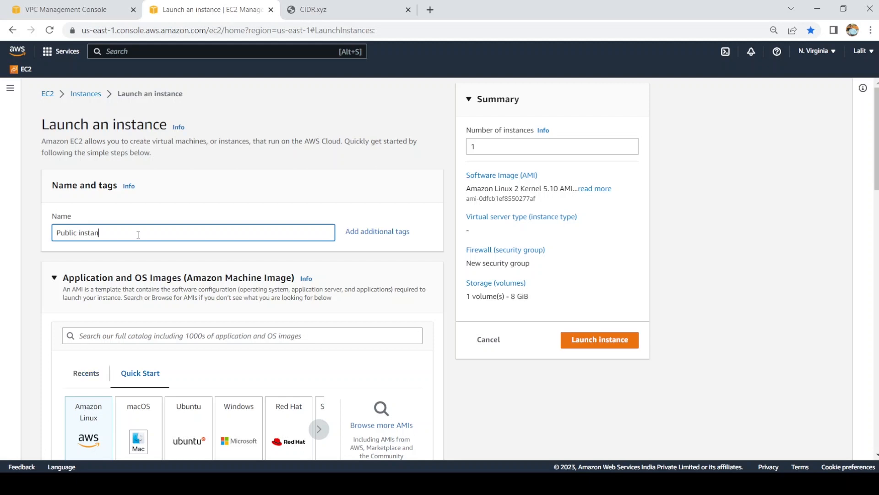
text(ce)
- Review the preselected machine image and instance type, and choose the existing ec2 key pair for login
scroll(243, 270, down, 2)
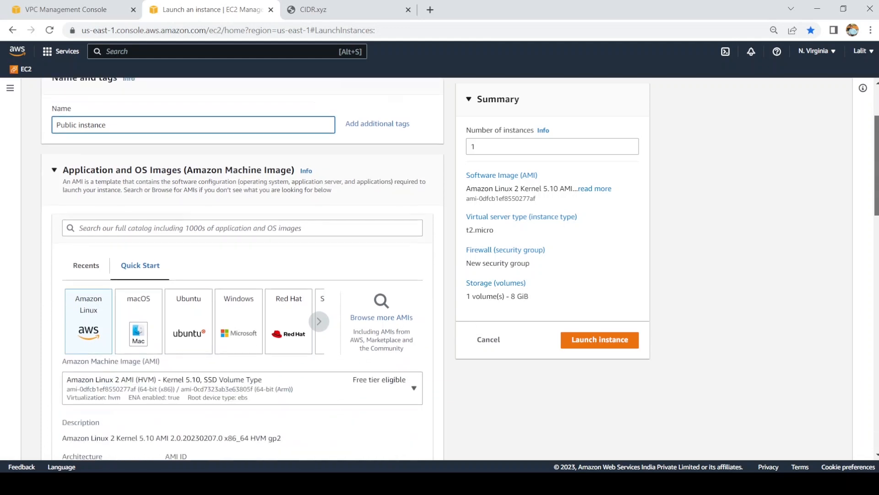
scroll(145, 353, down, 2)
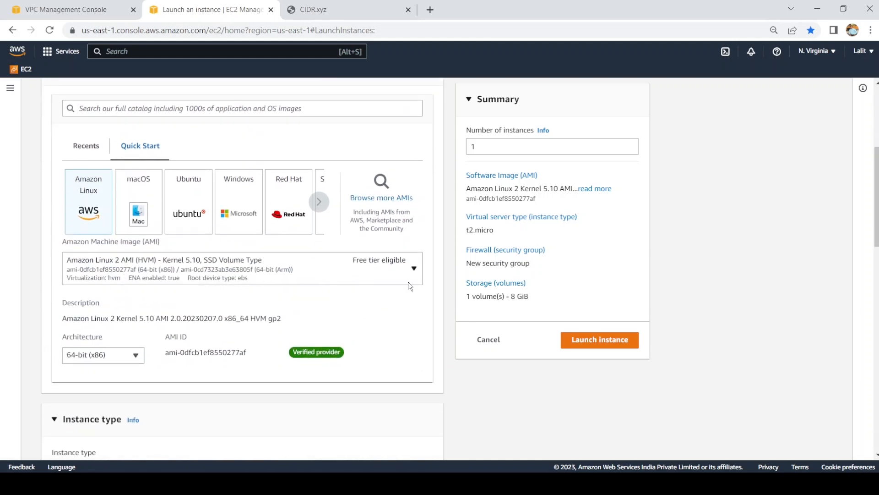
scroll(410, 286, down, 1)
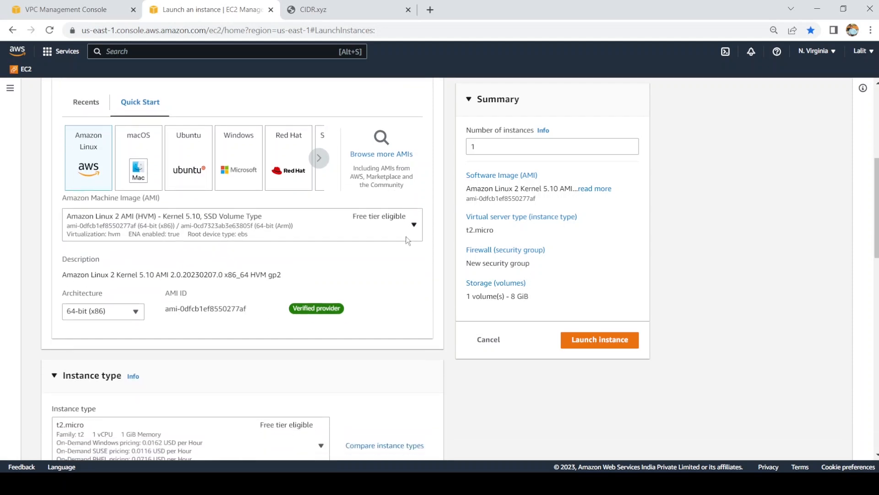
scroll(542, 292, down, 1)
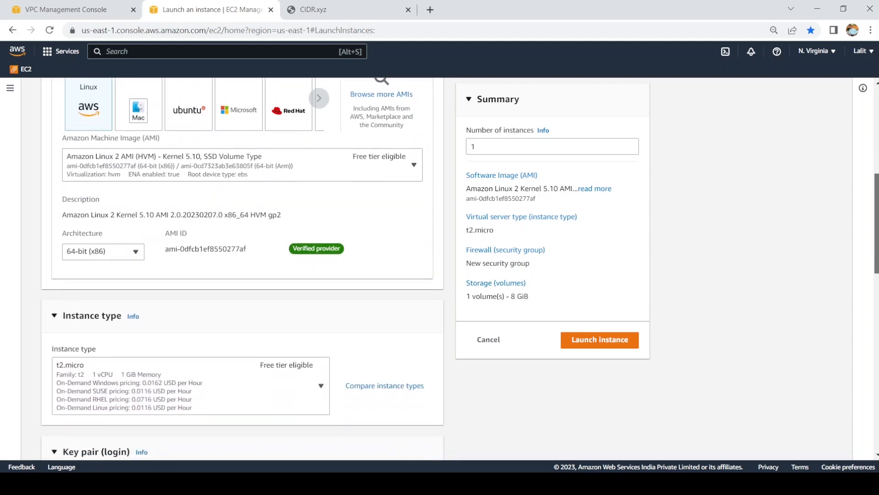
scroll(429, 293, down, 1)
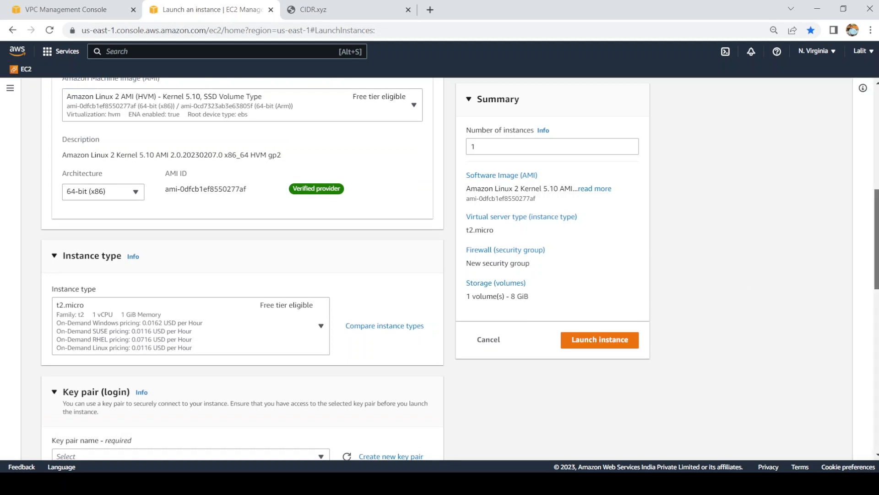
scroll(876, 238, down, 2)
click(286, 314)
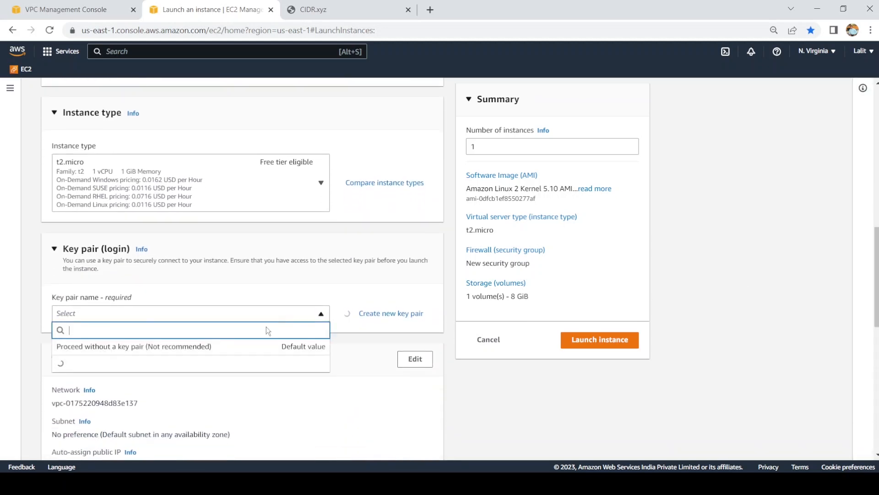
click(114, 390)
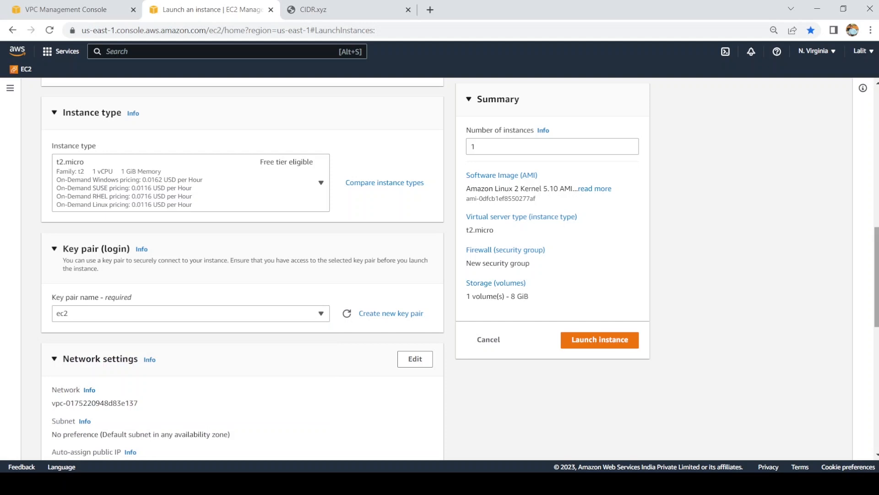
- Edit the instance's network settings to use my-vpc as the VPC and my-public-subnet as the subnet
scroll(513, 266, down, 3)
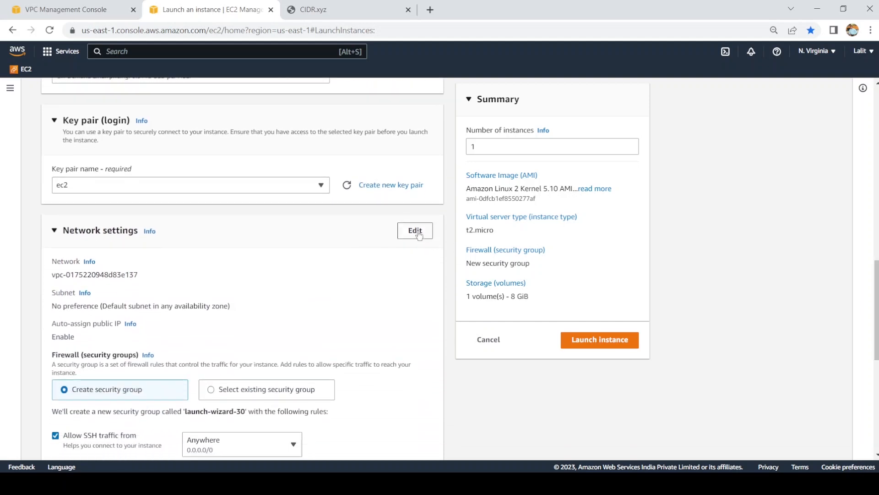
click(416, 231)
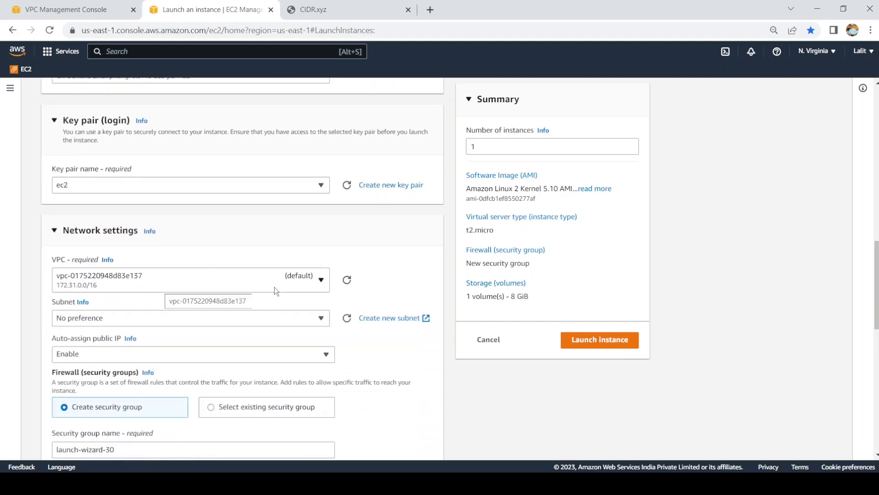
click(282, 287)
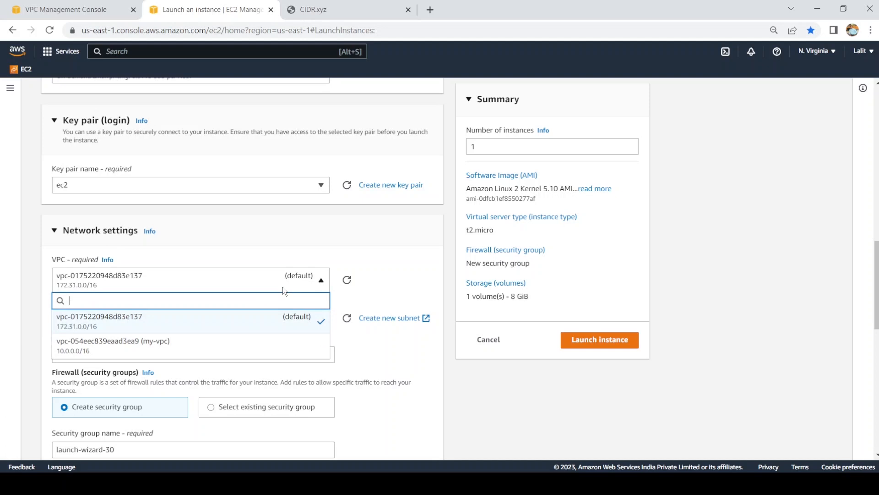
click(153, 348)
click(259, 329)
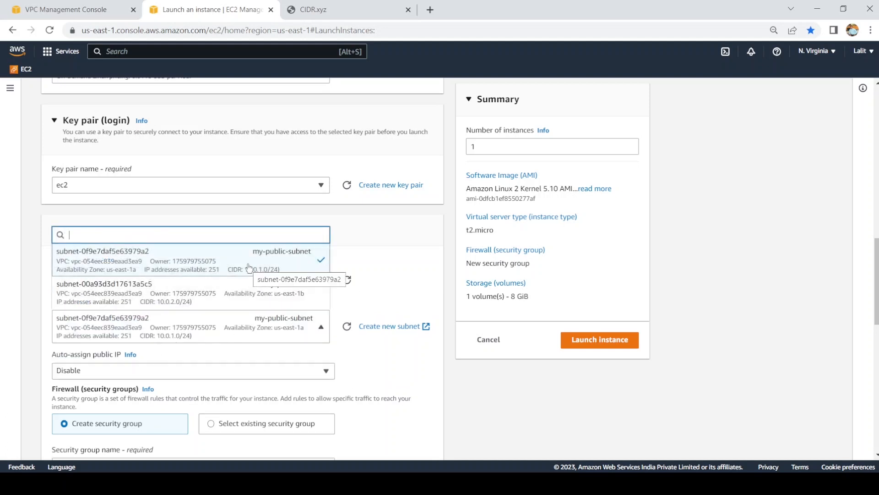
click(276, 263)
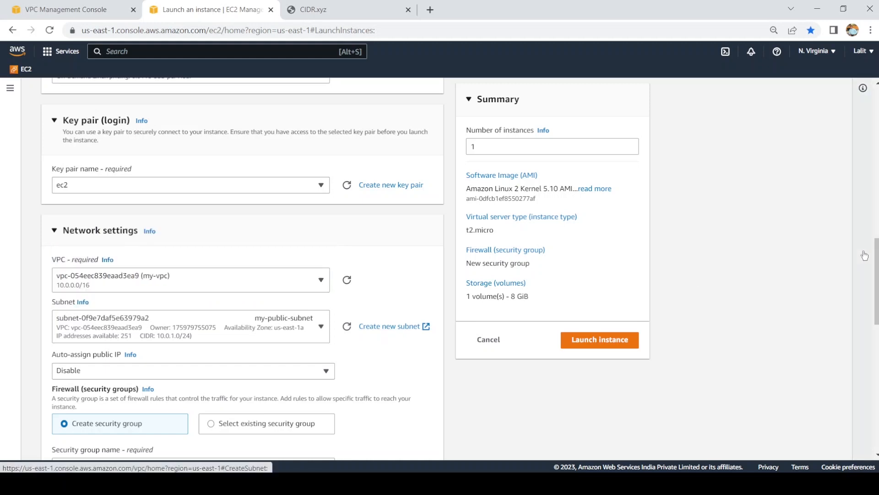
- Enable auto-assignment of a public IP for the instance
scroll(256, 248, down, 3)
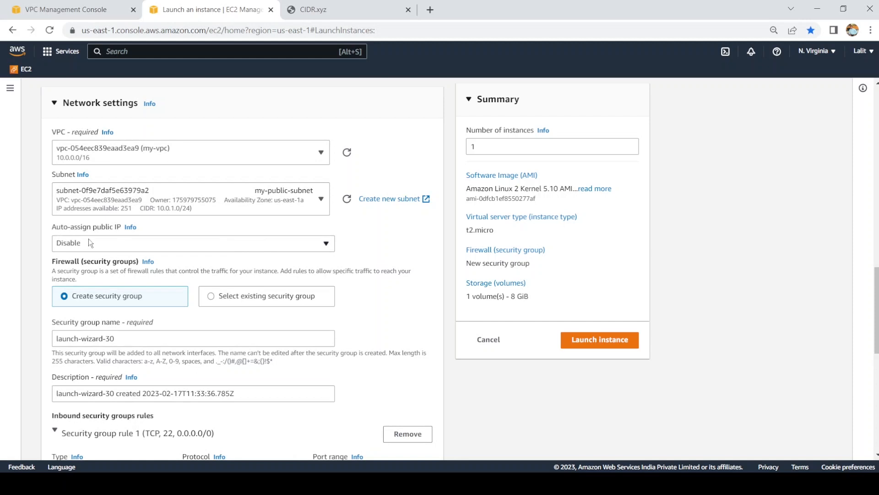
click(122, 243)
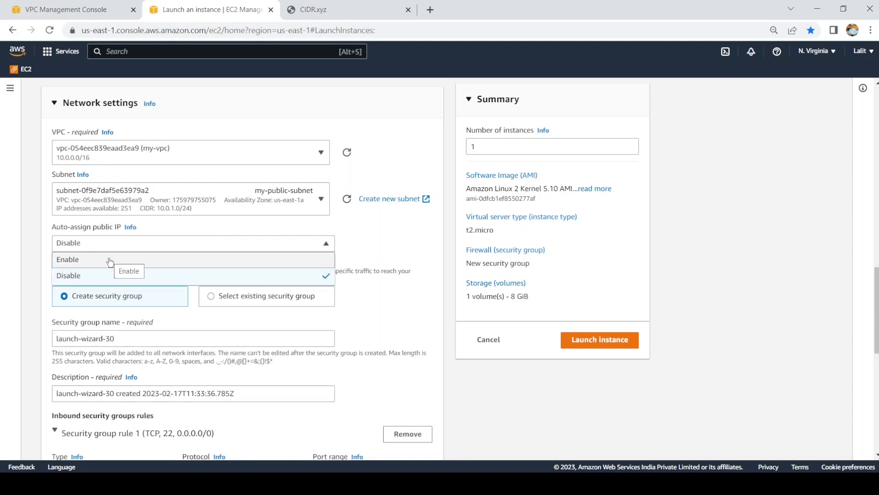
click(112, 259)
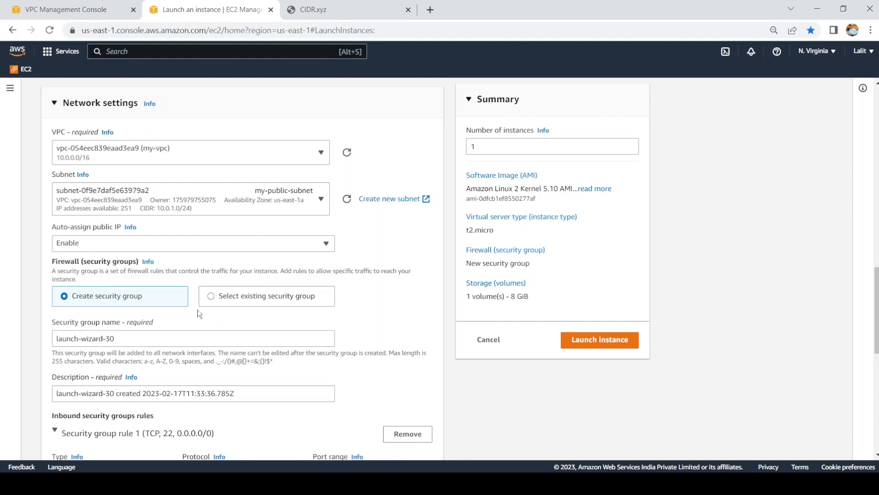
- Choose to create a new security group and set its SSH rule's source type to Anywhere
click(213, 299)
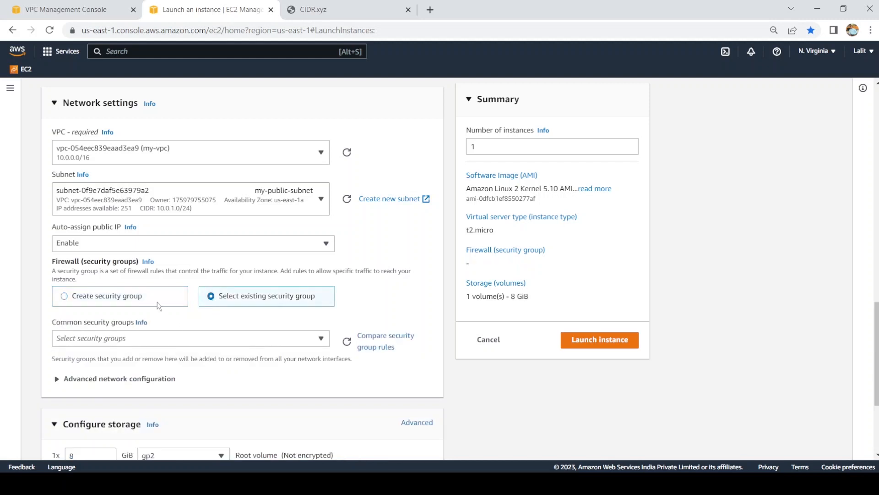
click(66, 298)
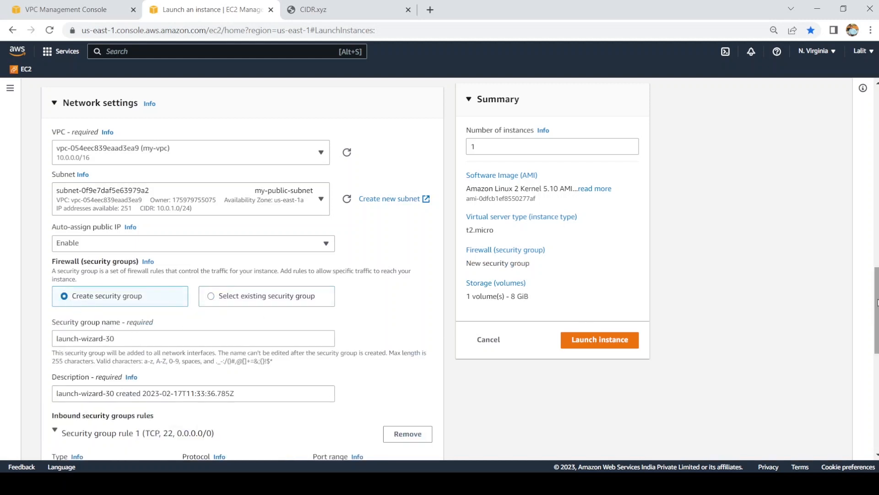
drag(876, 316, 877, 345)
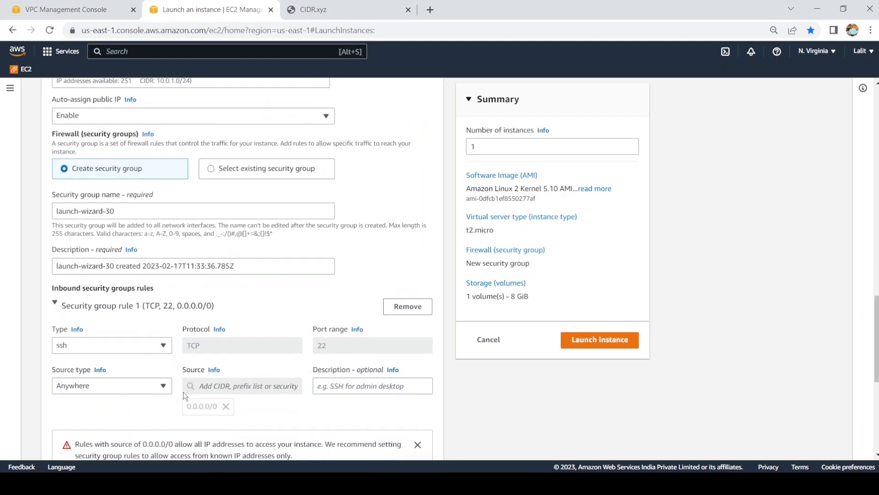
click(109, 389)
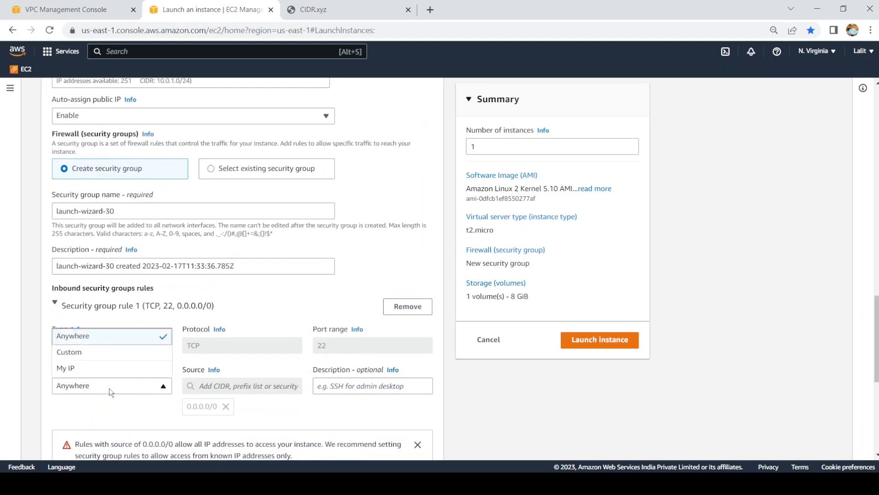
click(143, 340)
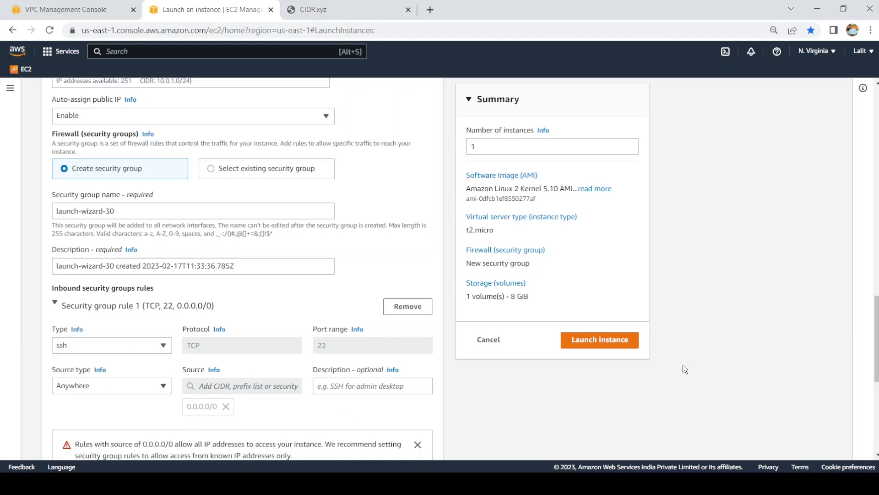
- Review the storage settings, launch the instance and open the list of instances
scroll(876, 339, down, 3)
scroll(687, 385, down, 3)
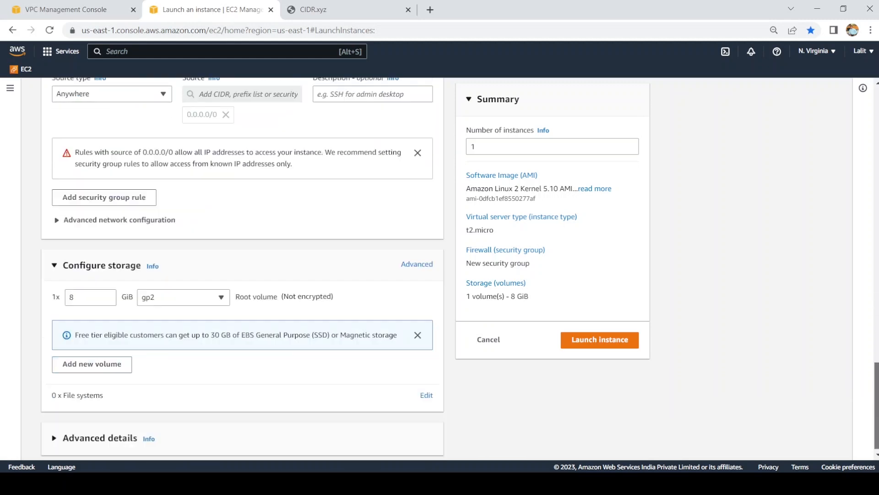
click(603, 345)
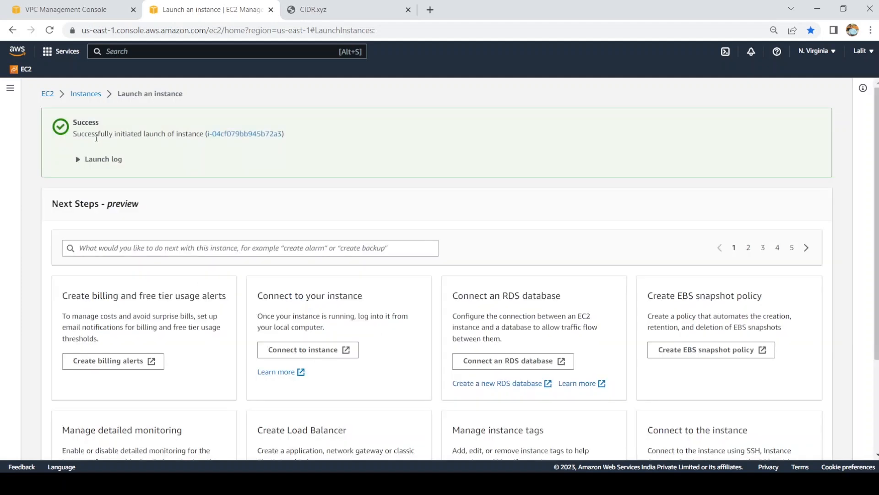
click(85, 93)
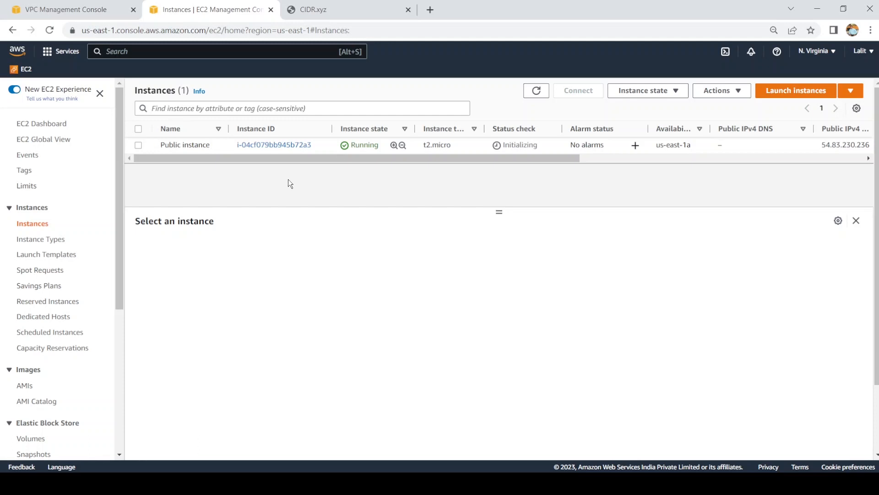
- Try to connect to Public instance through EC2 Instance Connect
click(138, 144)
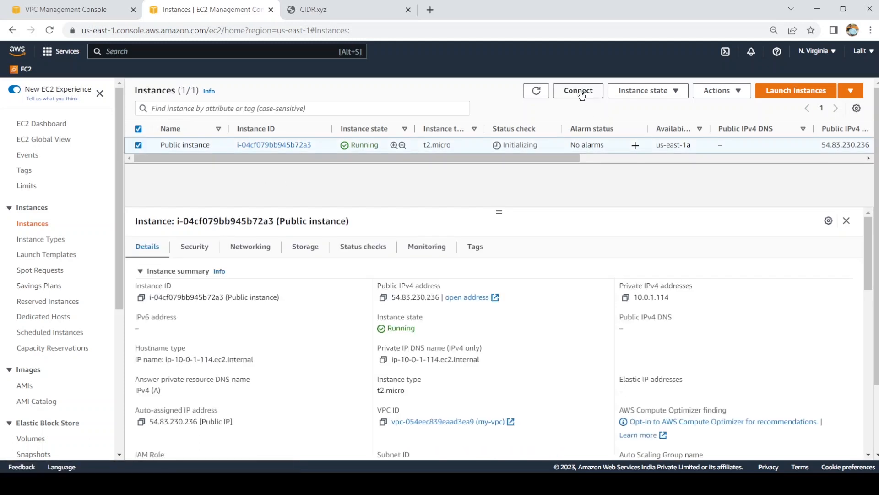
click(580, 94)
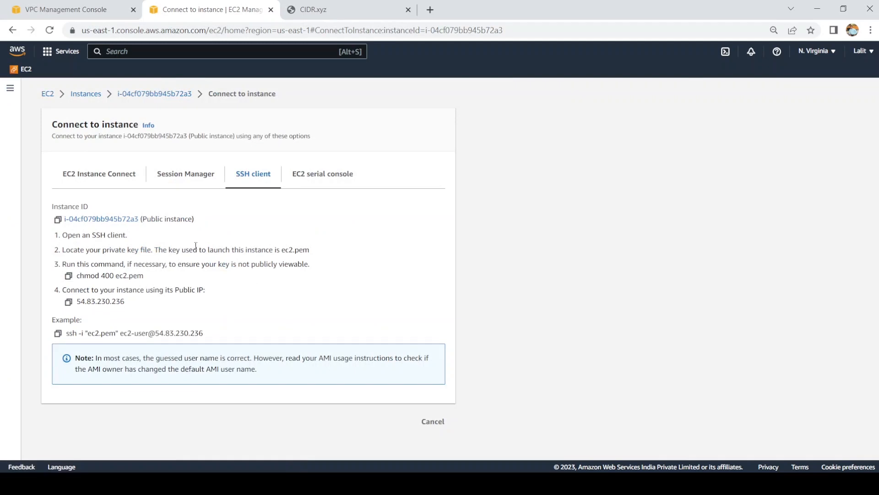
click(80, 179)
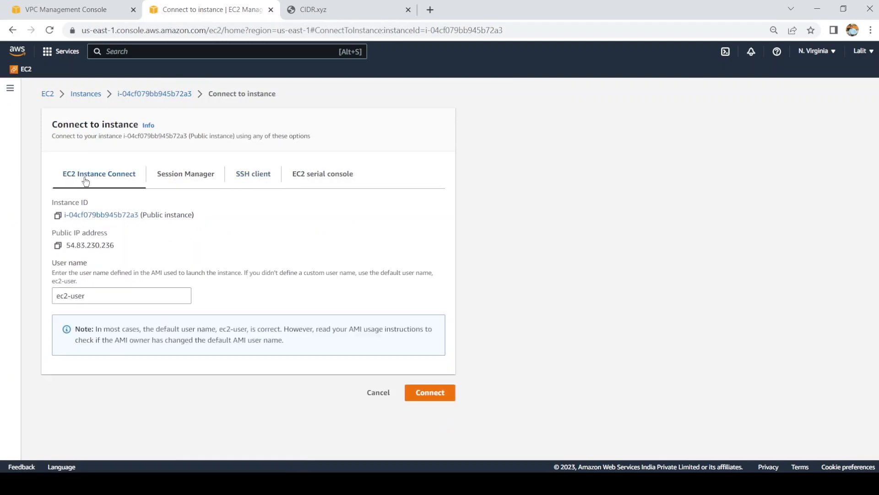
click(433, 393)
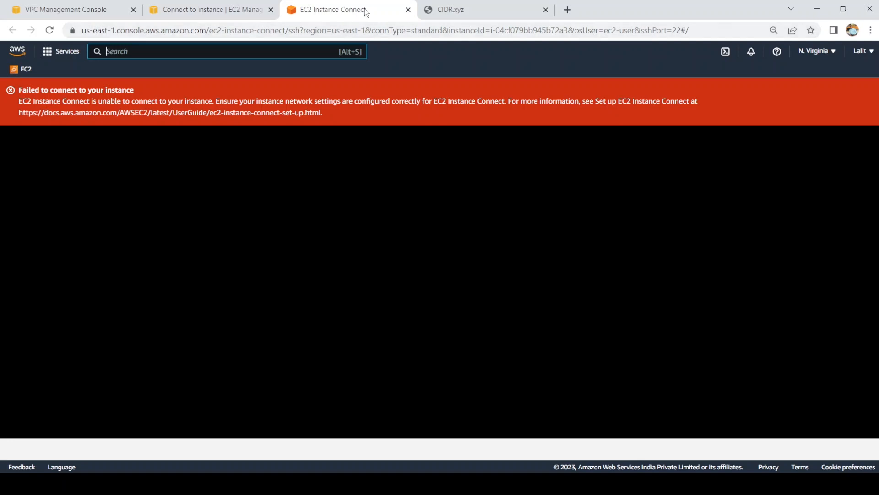
- Return to the VPC console's browser tab with the details of Public route table
click(242, 45)
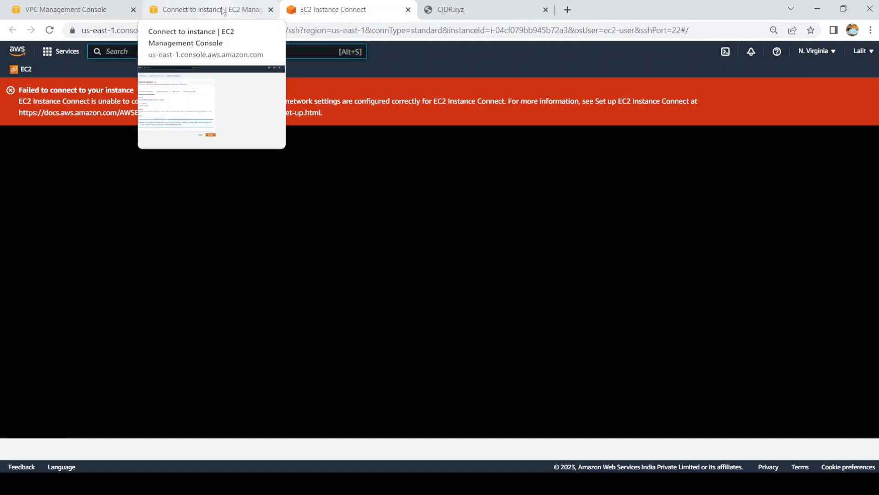
click(223, 10)
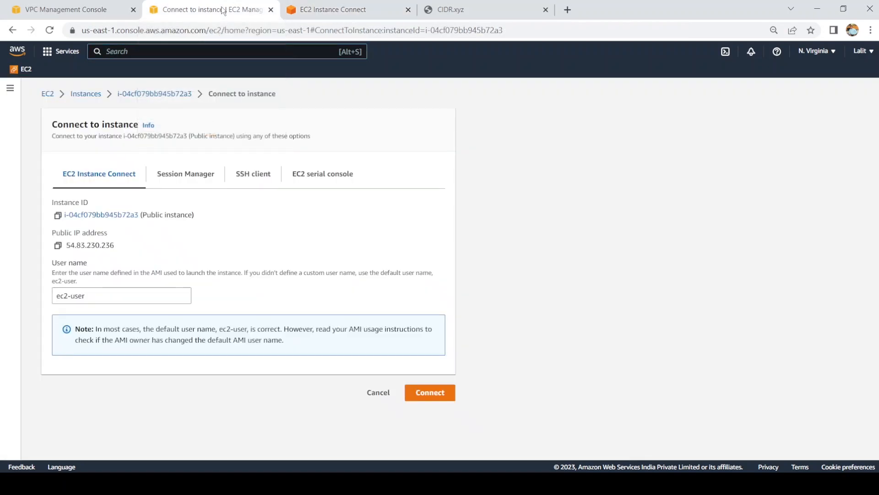
click(61, 8)
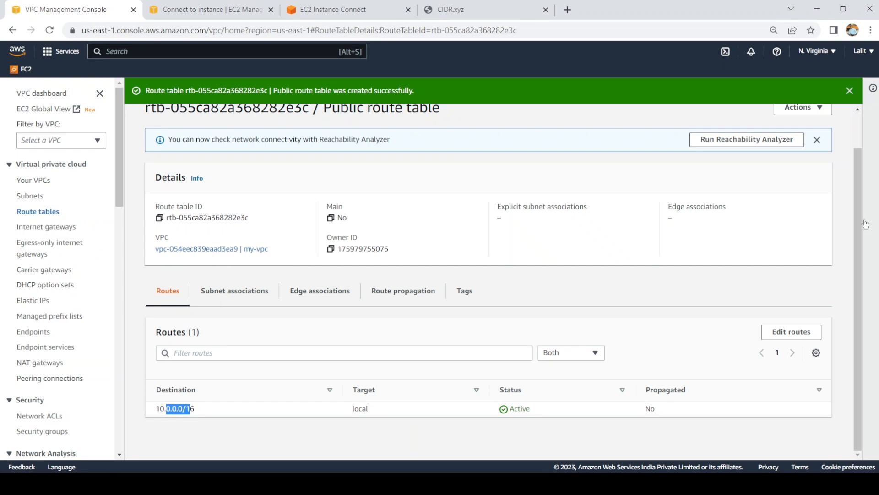
- Edit the routes of Public route table and add a route with destination 0.0.0.0/0
drag(859, 223, 858, 223)
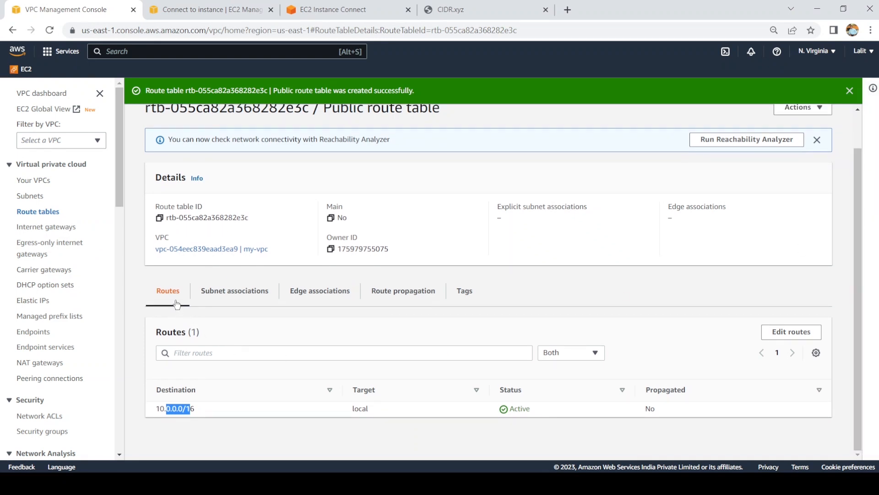
click(791, 331)
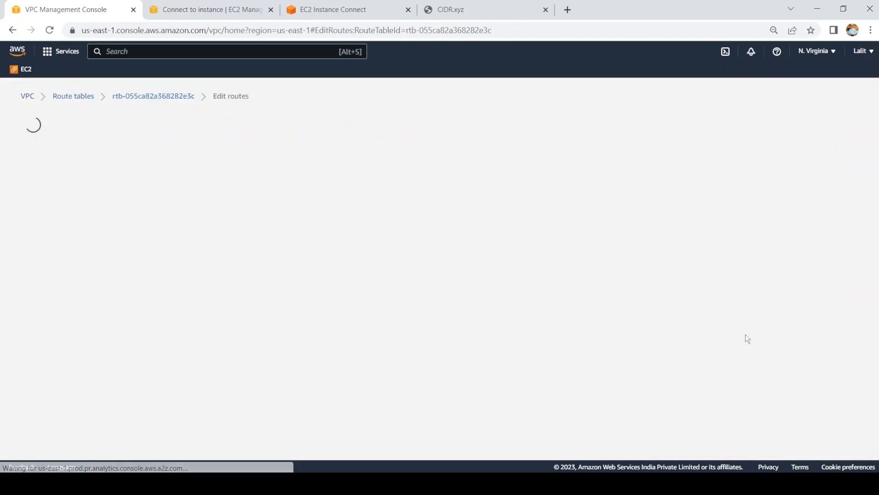
click(49, 218)
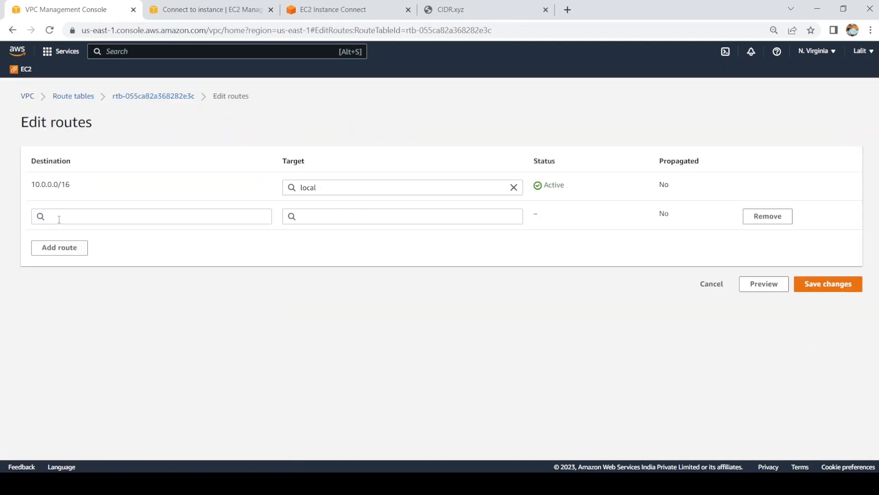
click(59, 219)
click(67, 231)
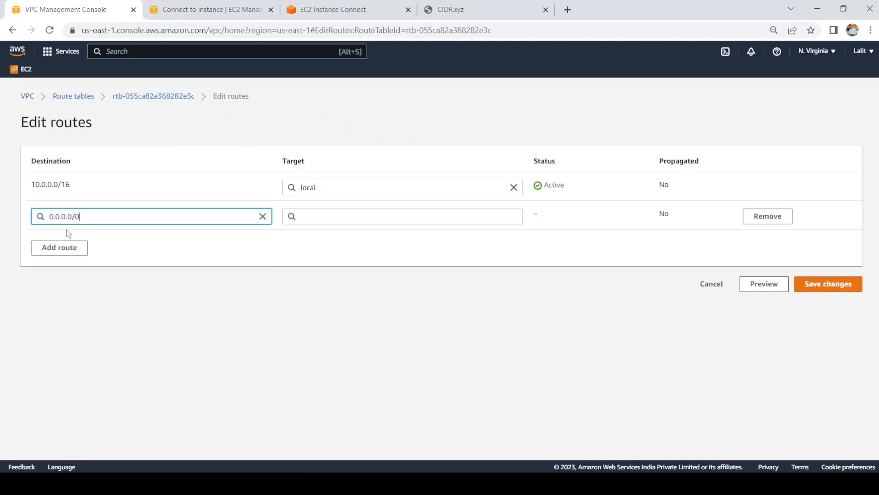
- Set the 0.0.0.0/0 route's target to the internet gateway igw-0d0a75cad7440e3bb and save the route changes
click(324, 215)
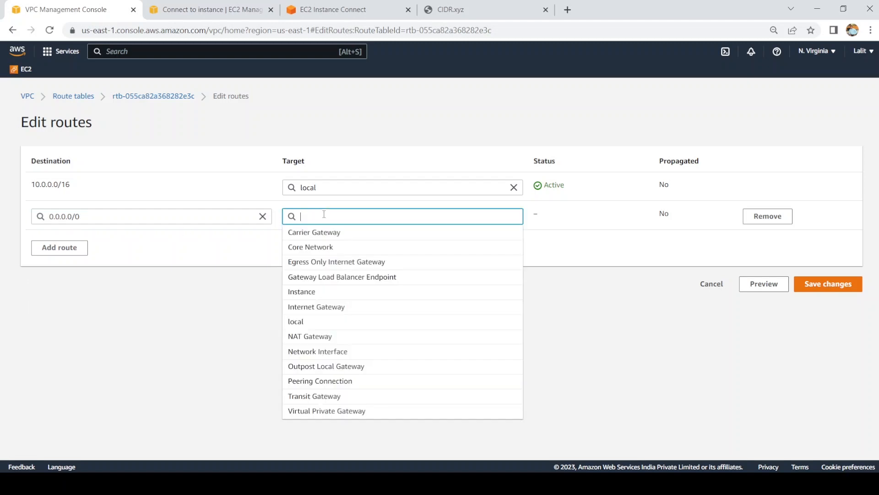
text(in)
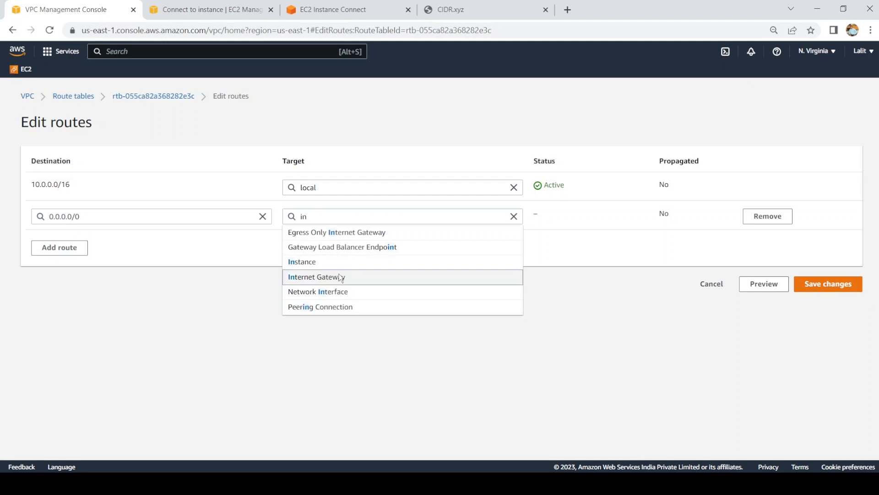
click(340, 277)
click(330, 235)
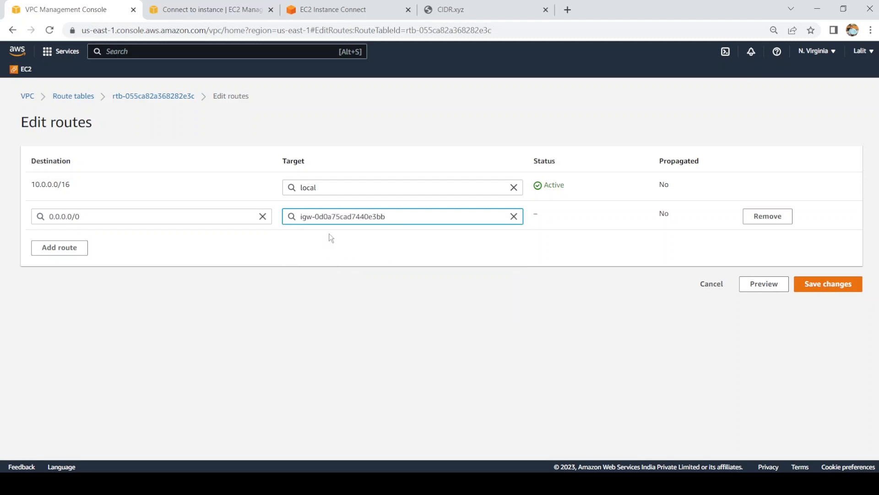
click(813, 287)
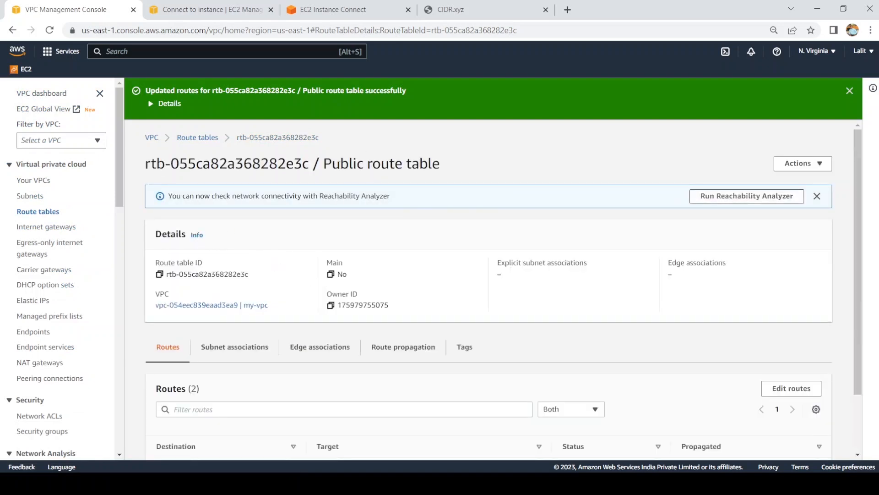
- Associate my-public-subnet with Public route table and save the subnet associations
click(217, 352)
drag(857, 294, 872, 369)
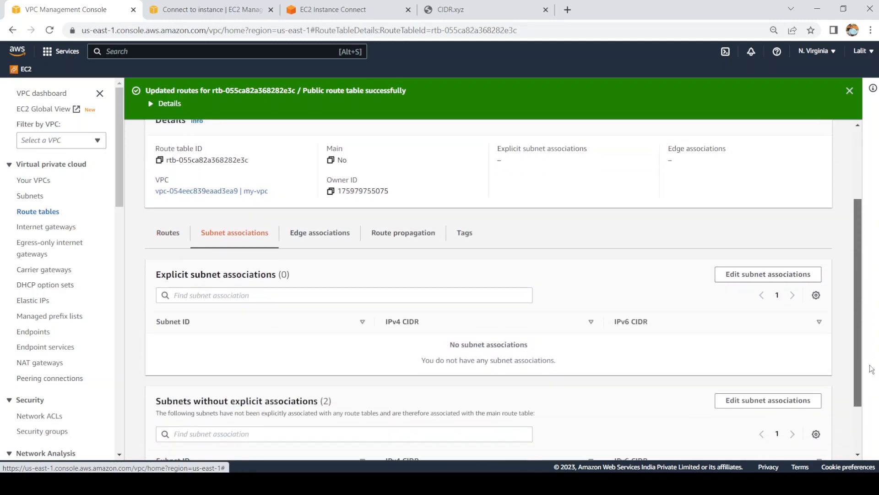
click(768, 273)
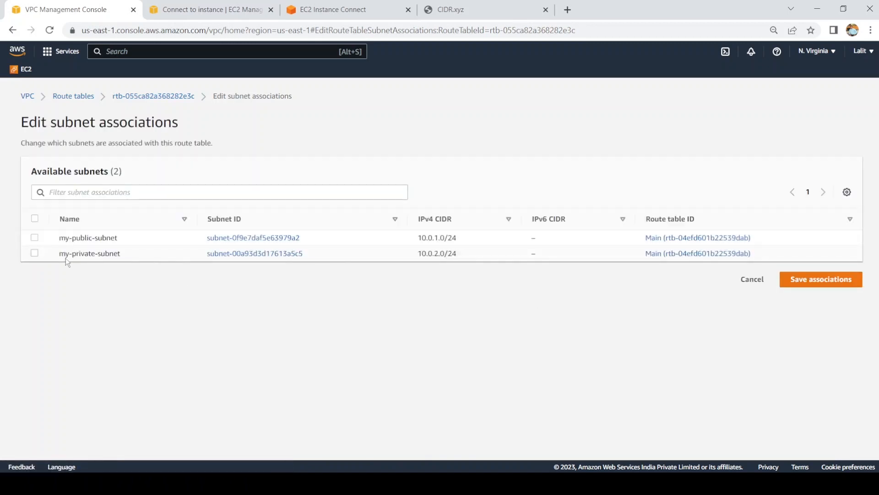
click(35, 238)
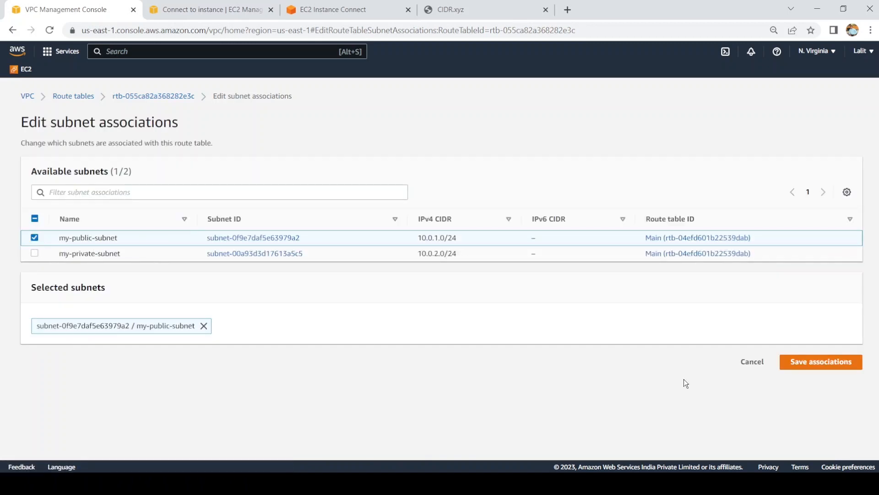
click(831, 367)
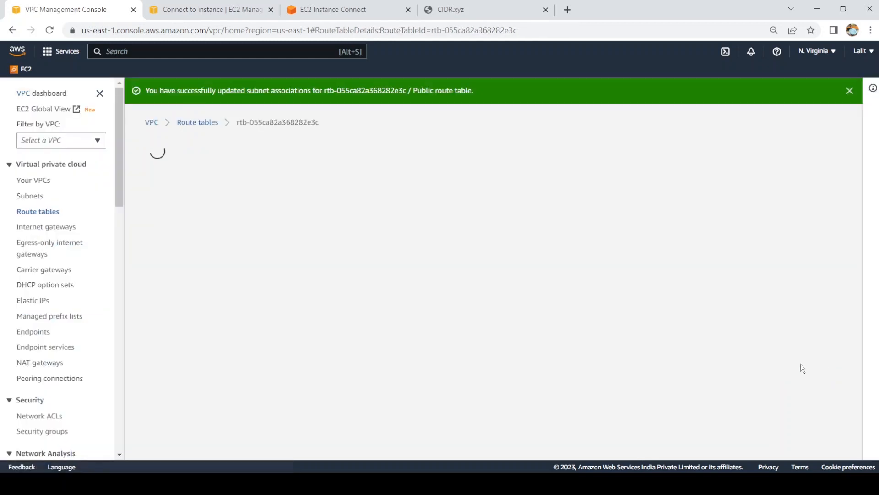
- Return to the EC2 Instance Connect browser tab and reload it to retry the connection to Public instance
click(209, 10)
click(331, 9)
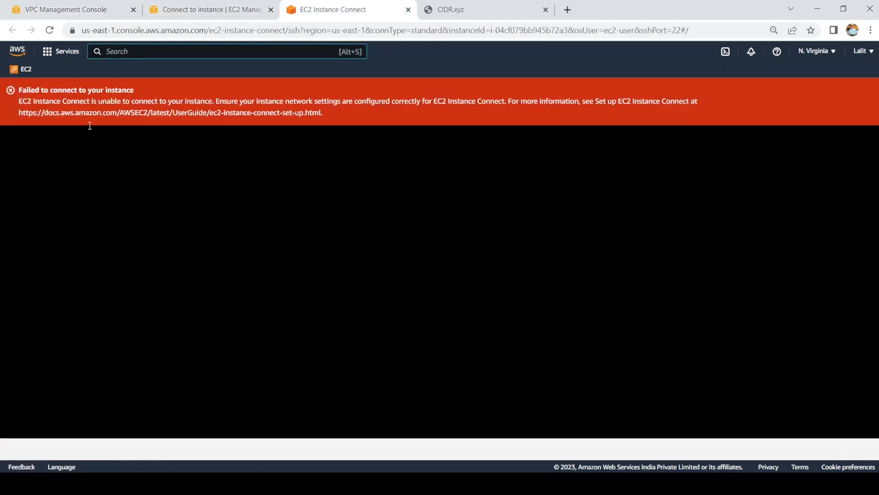
click(50, 31)
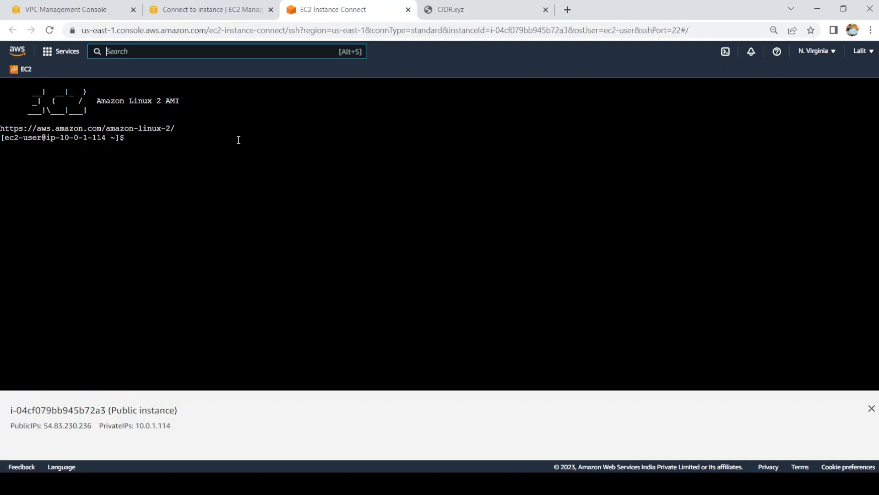
- Switch to the root user in the Public instance terminal with the command sudo su -
text(sudo)
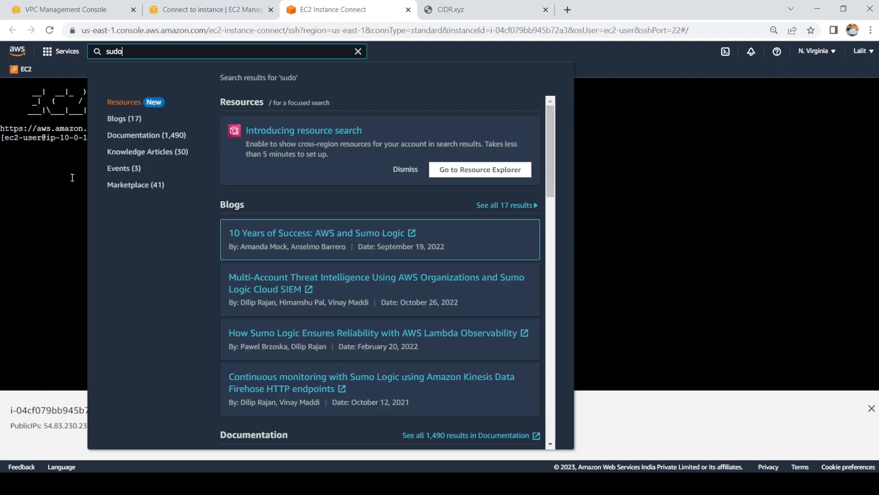
click(72, 177)
text(su)
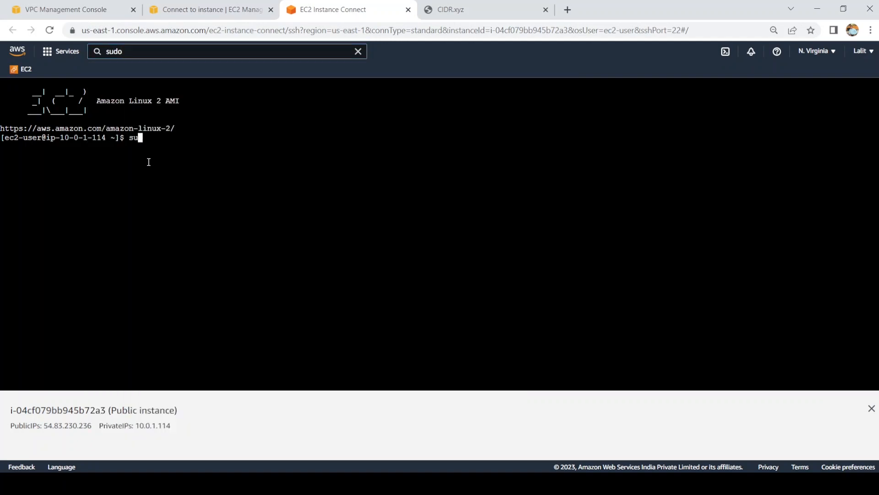
text(do su -0)
key(BackSpace)
key(Return)
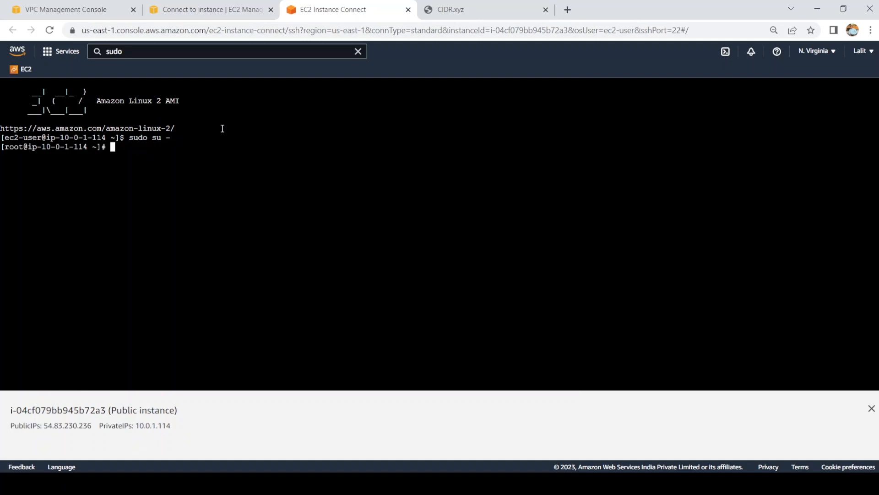
key(Return)
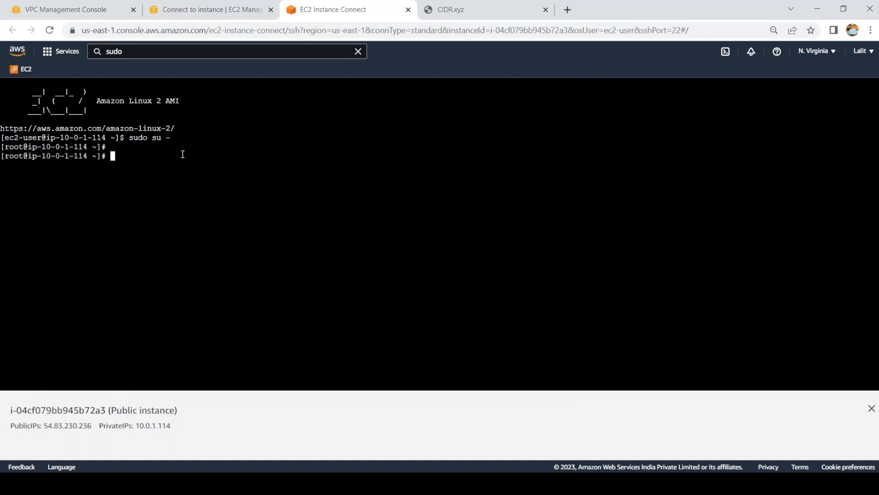